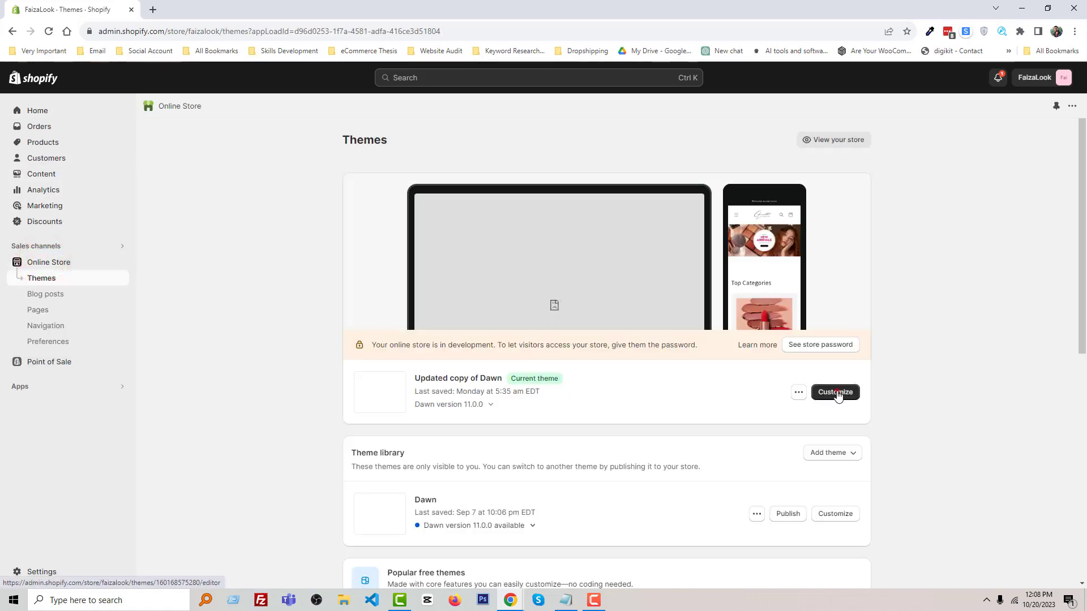
Open the current theme in the editor and show its product templates, where only Default product exists.
{"action": "left_click", "coordinate": [835, 391]}
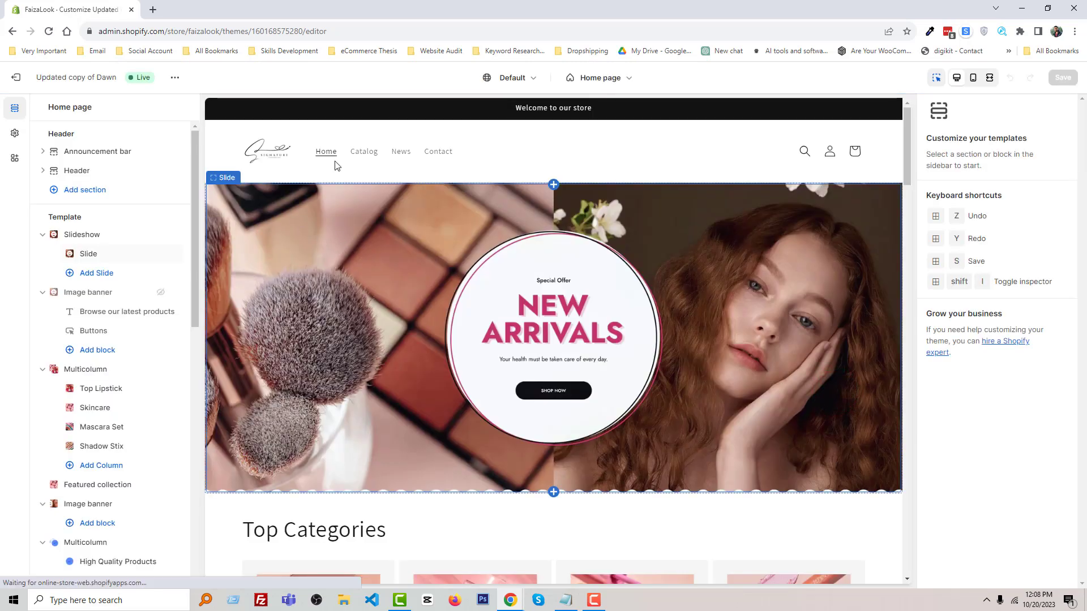
{"action": "left_click", "coordinate": [630, 79]}
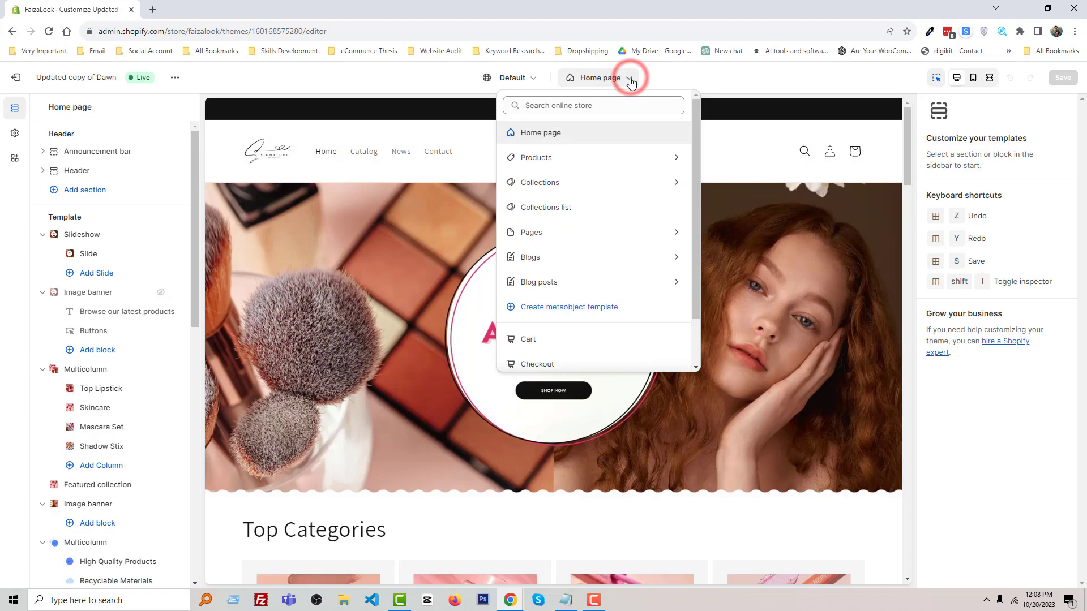
{"action": "left_click", "coordinate": [618, 159]}
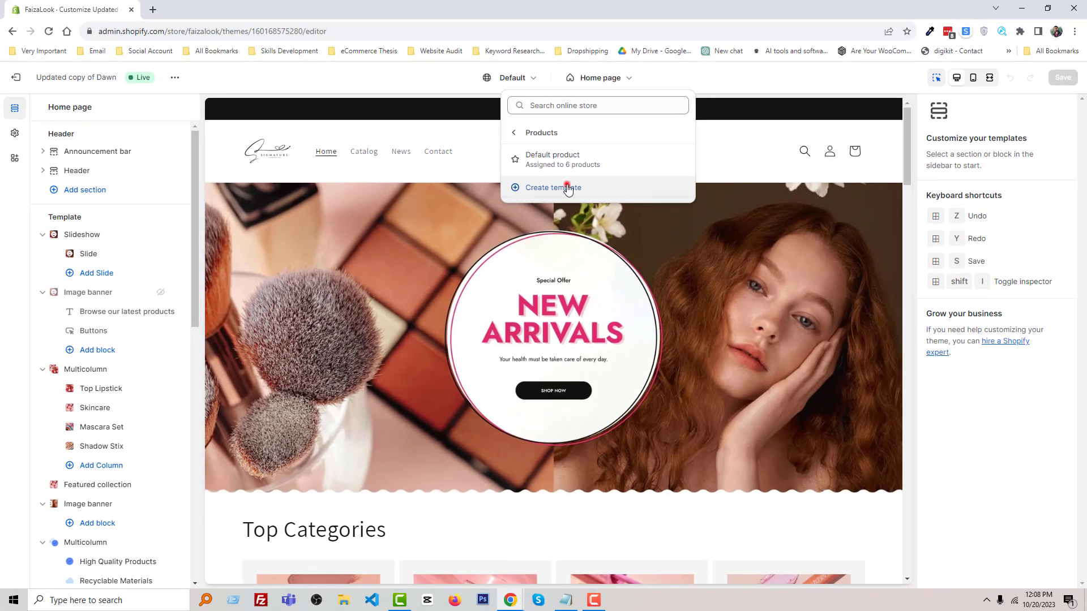
Create a product template named 'mask-lovekiss' based on Default product, copying the name from the product page.
{"action": "left_click", "coordinate": [568, 188]}
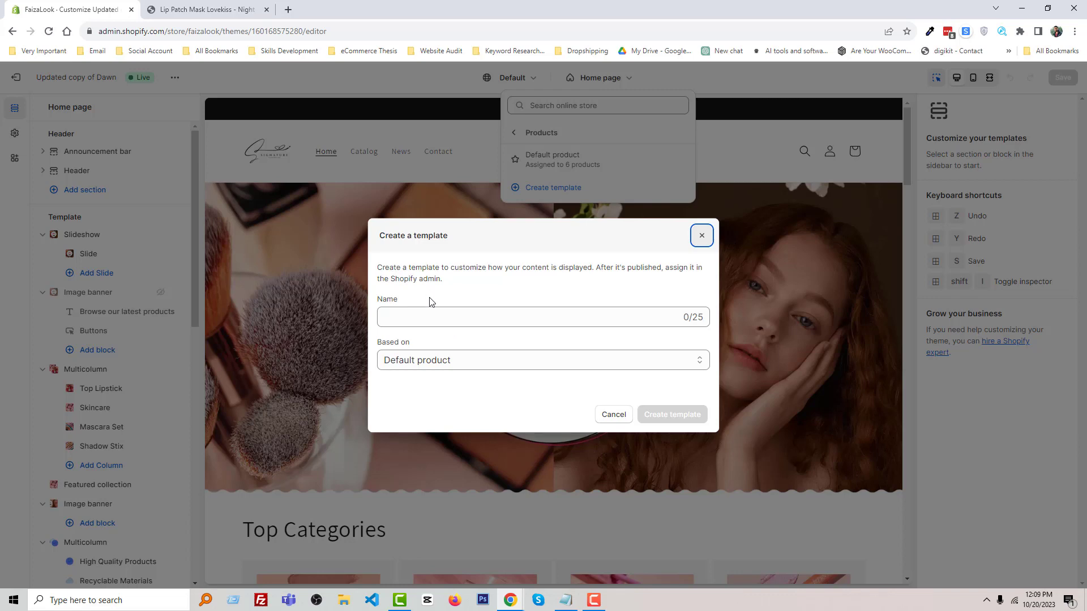
{"action": "left_click", "coordinate": [232, 14]}
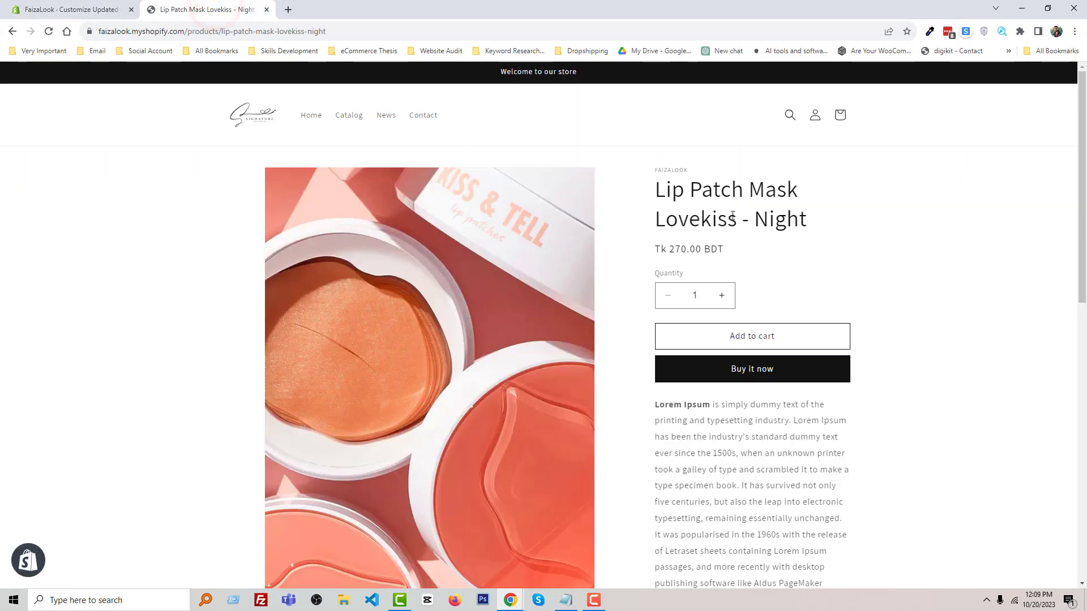
{"action": "left_click_drag", "start_coordinate": [732, 213], "coordinate": [748, 192]}
{"action": "key", "text": "ctrl+c"}
{"action": "left_click", "coordinate": [85, 10]}
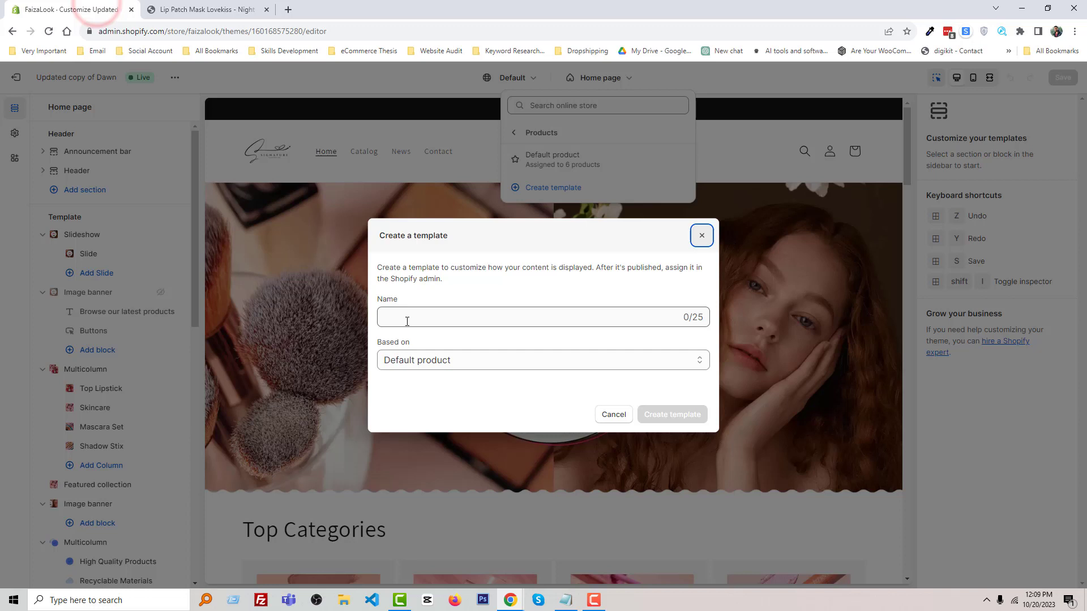
{"action": "left_click", "coordinate": [407, 321]}
{"action": "key", "text": "ctrl+v"}
{"action": "left_click", "coordinate": [408, 317]}
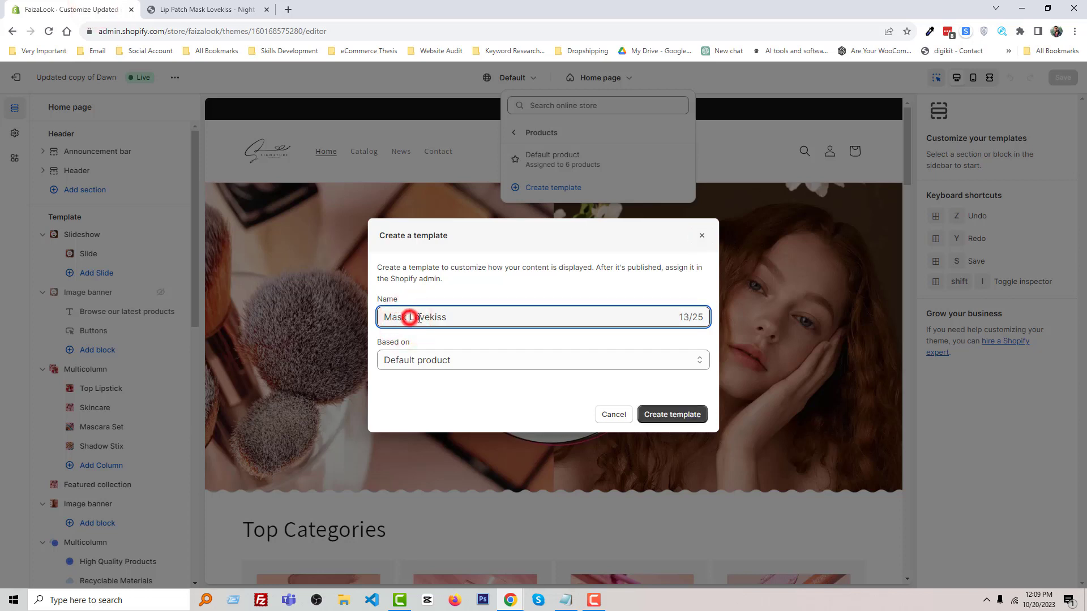
{"action": "left_click", "coordinate": [685, 414]}
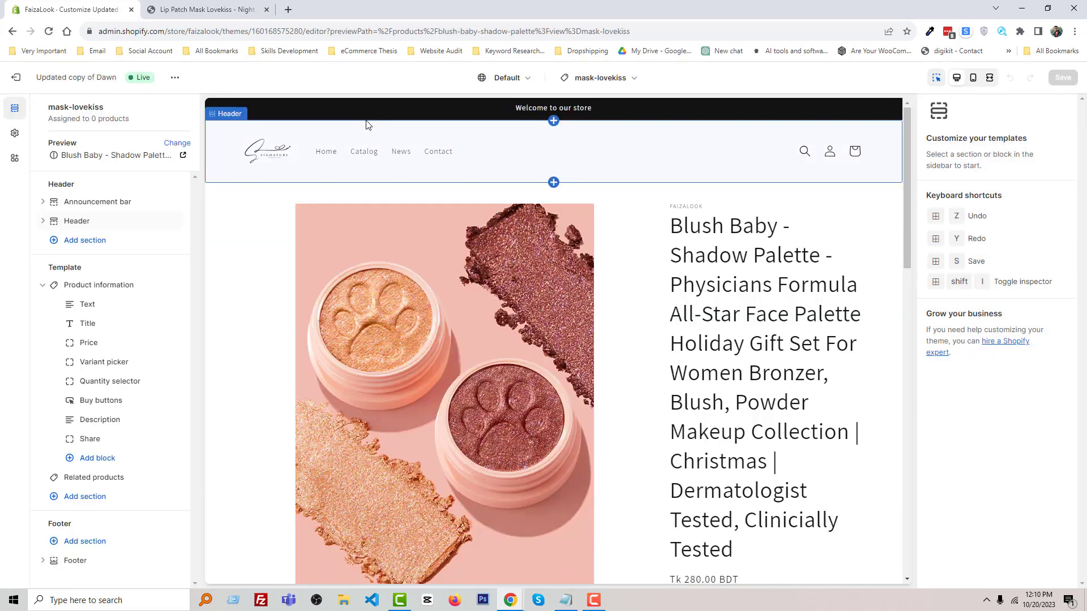
Set the Lip Patch Mask Lovekiss - Night product's theme template to mask-lovekiss and save it.
{"action": "left_click", "coordinate": [18, 85]}
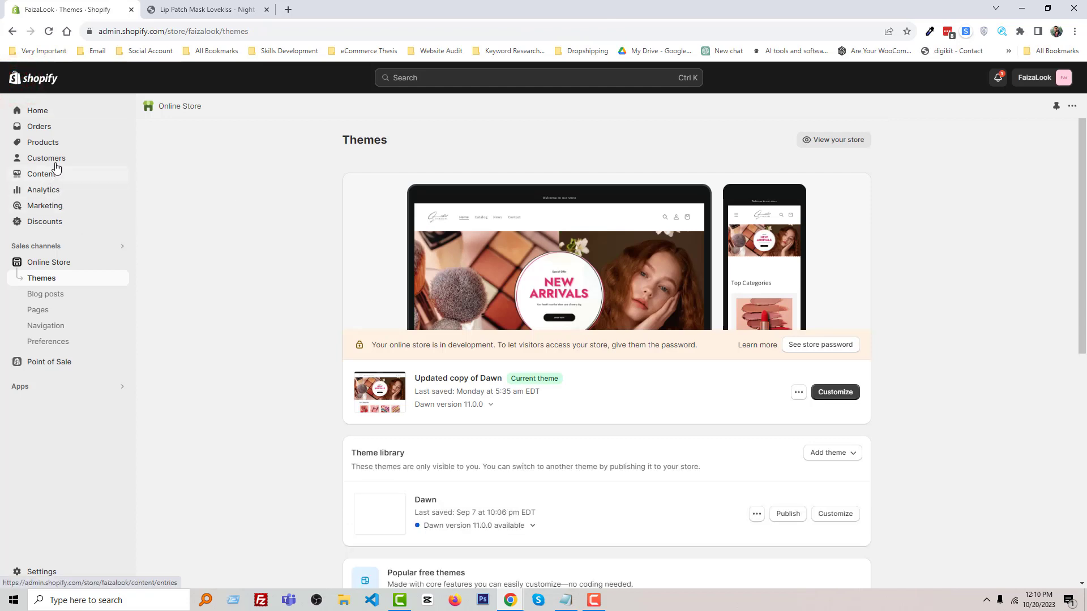
{"action": "left_click", "coordinate": [58, 148]}
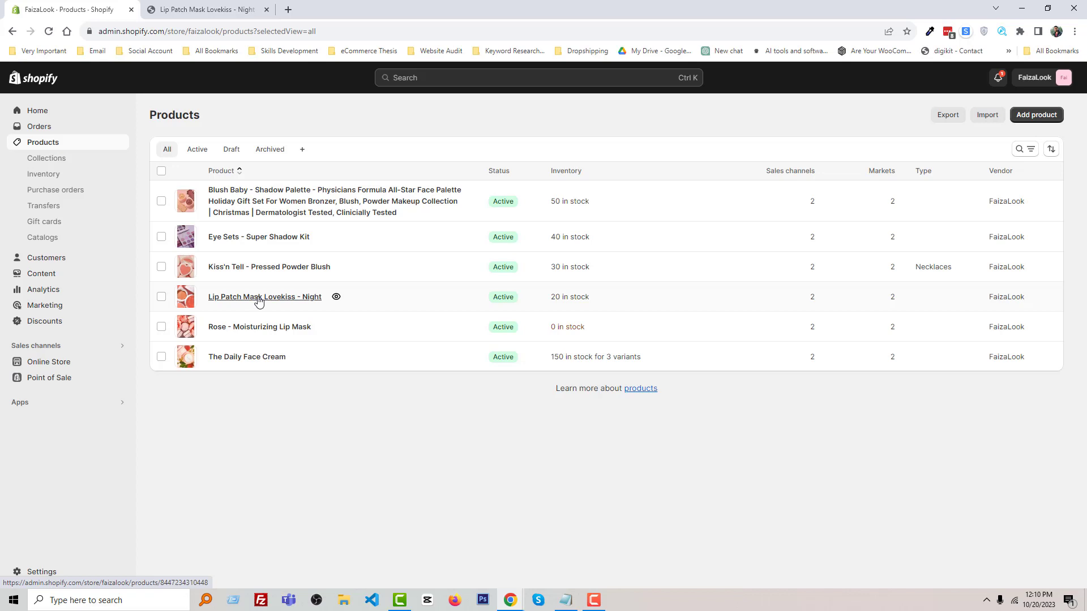
{"action": "left_click", "coordinate": [264, 298]}
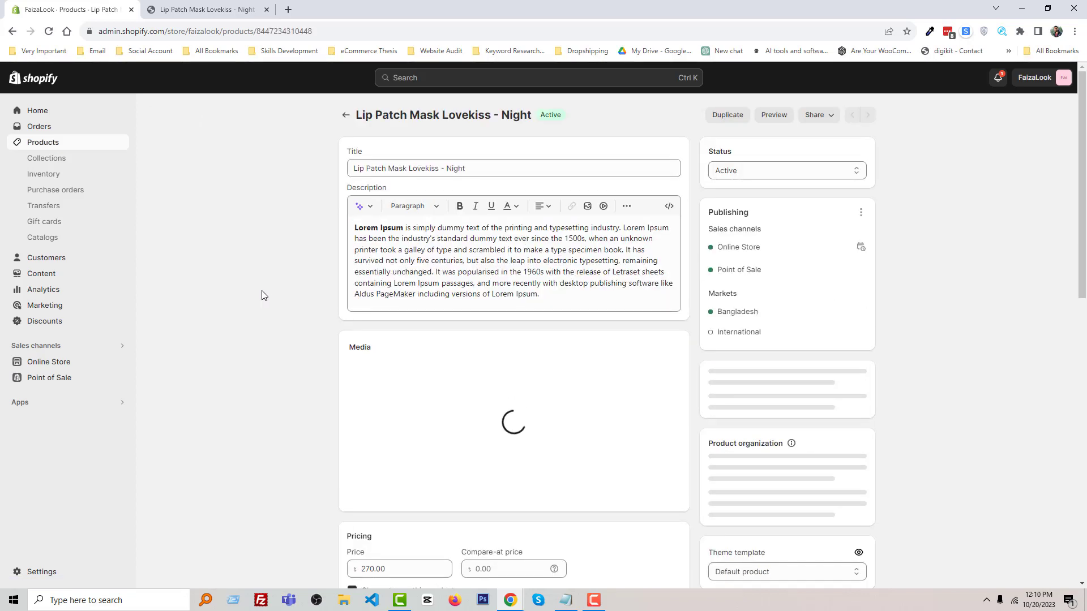
{"action": "scroll", "coordinate": [706, 381], "scroll_direction": "down", "scroll_amount": 5}
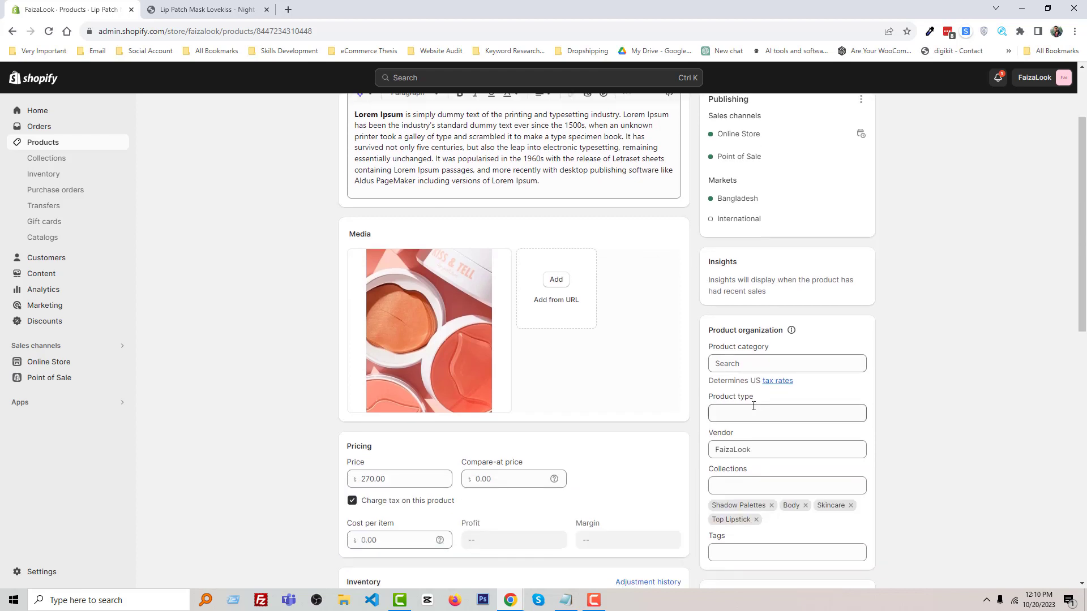
{"action": "left_click", "coordinate": [775, 445]}
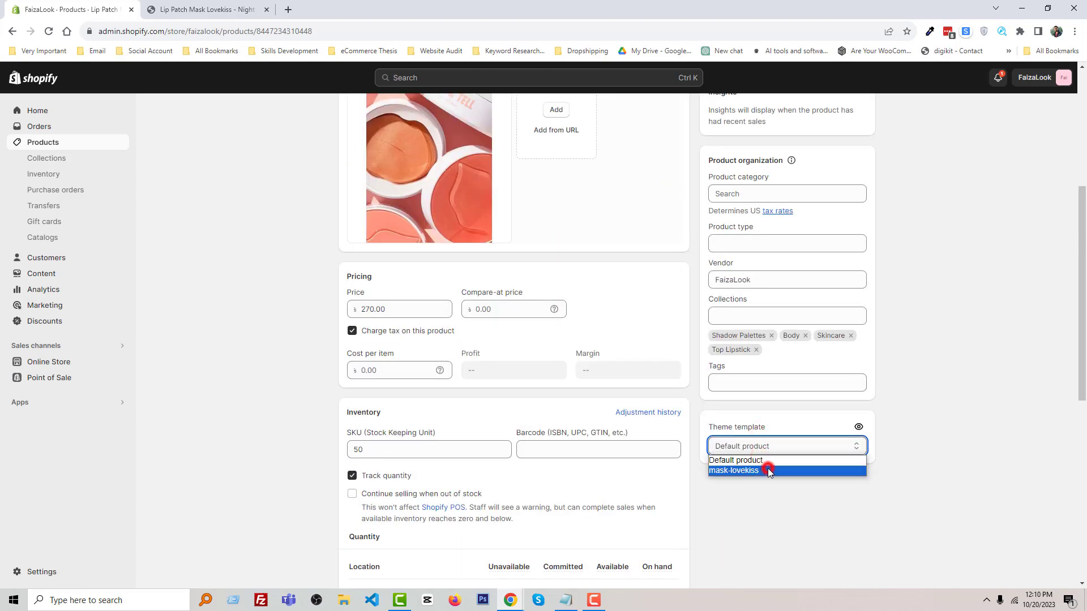
{"action": "left_click", "coordinate": [767, 469]}
{"action": "scroll", "coordinate": [611, 424], "scroll_direction": "up", "scroll_amount": 5}
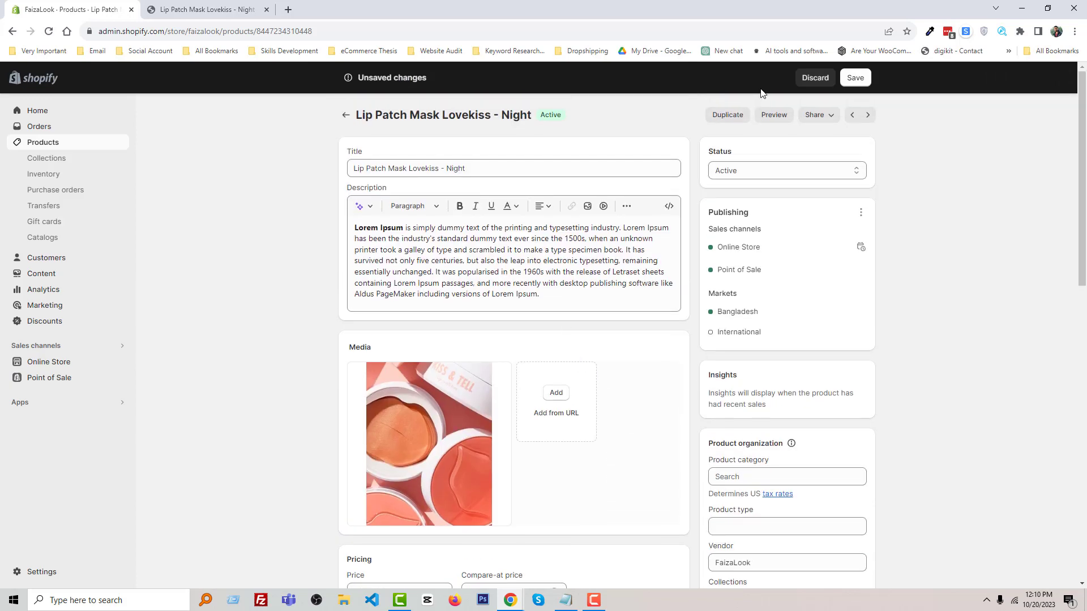
{"action": "left_click", "coordinate": [856, 79]}
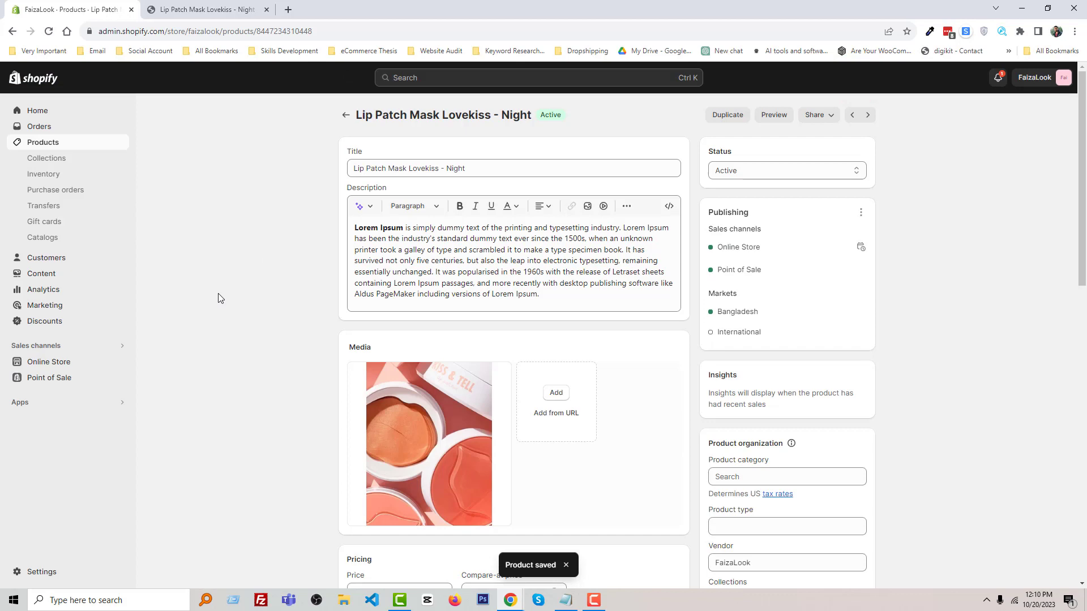
{"action": "left_click", "coordinate": [51, 365]}
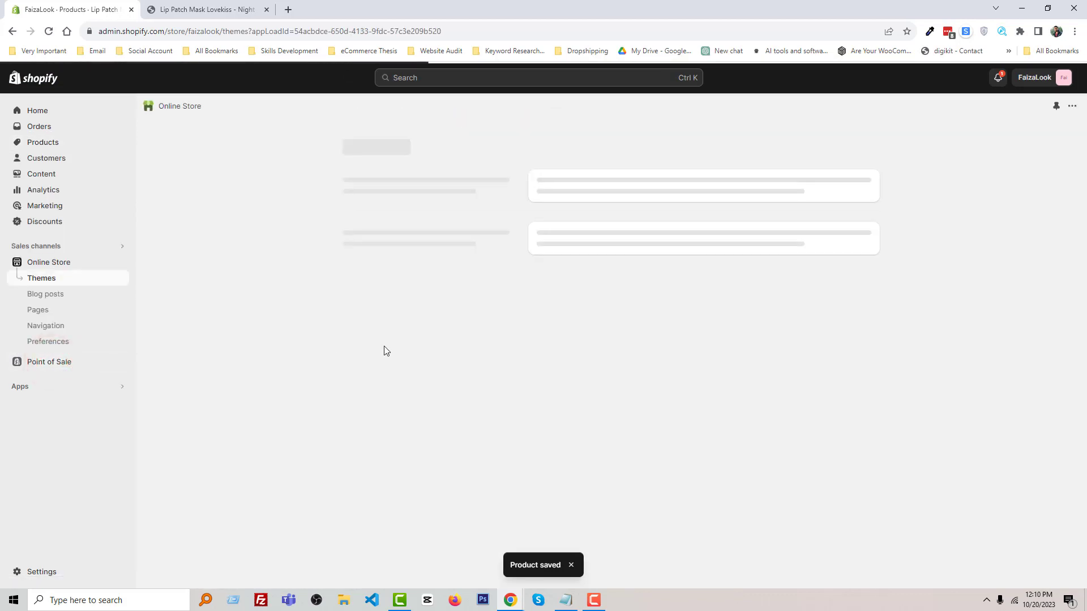
Open the mask-lovekiss product template in the theme editor.
{"action": "left_click", "coordinate": [828, 393]}
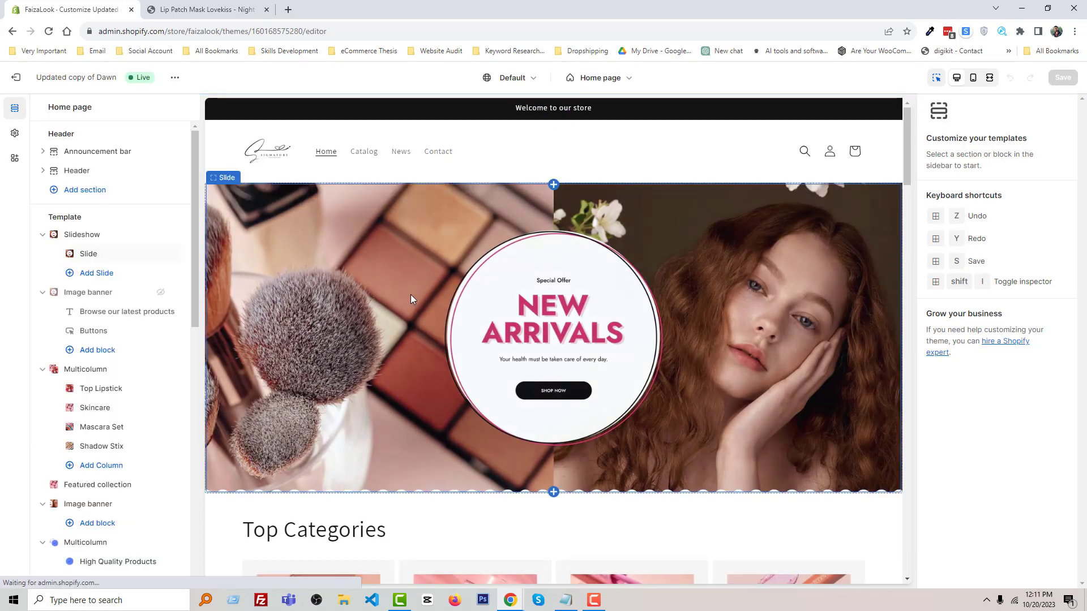
{"action": "left_click", "coordinate": [630, 83]}
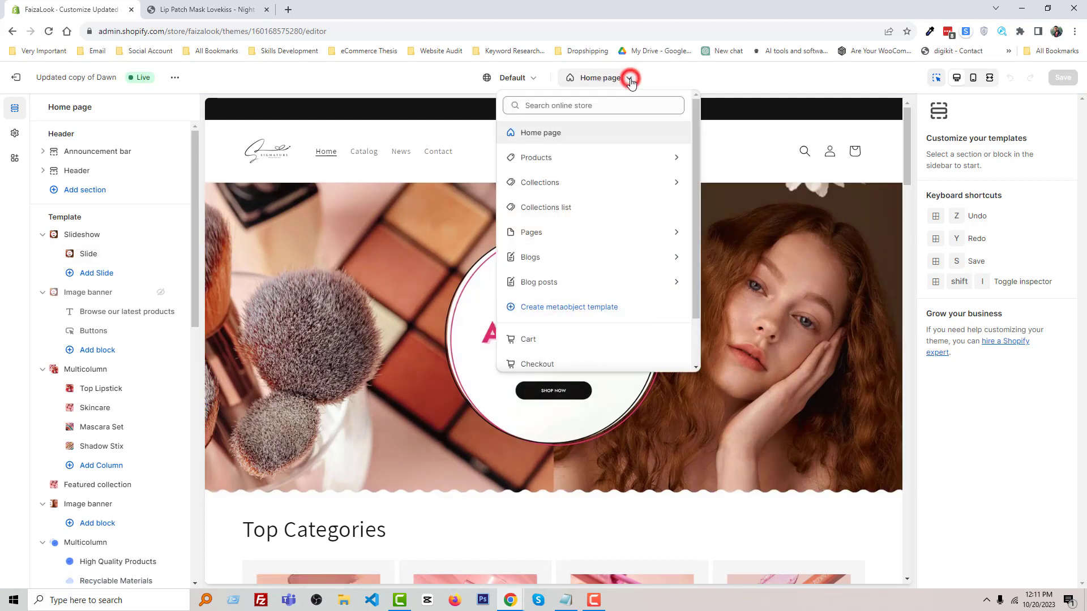
{"action": "left_click", "coordinate": [586, 164]}
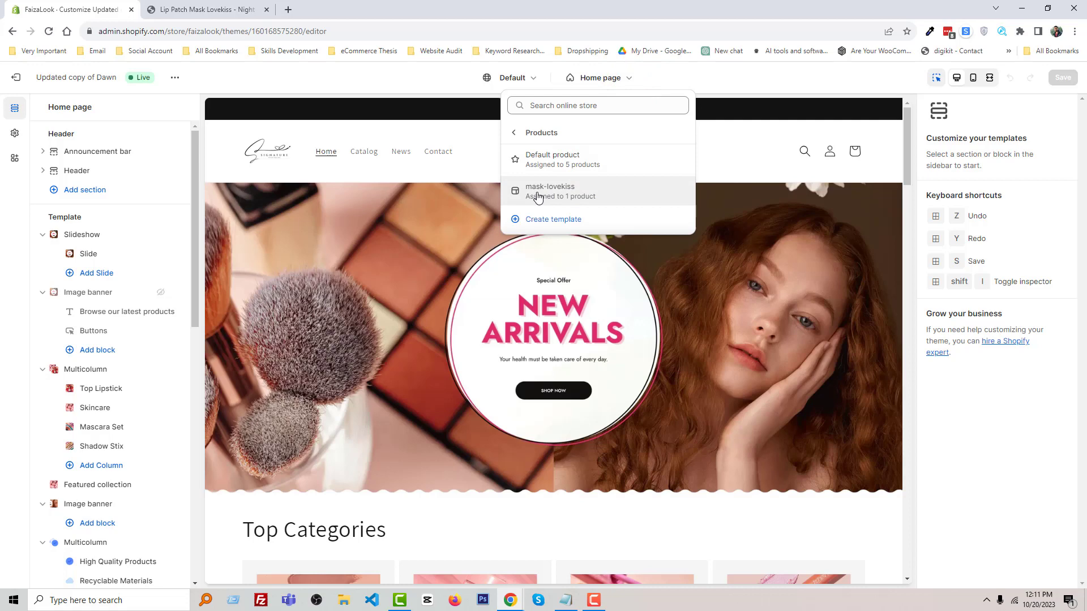
{"action": "left_click", "coordinate": [586, 195]}
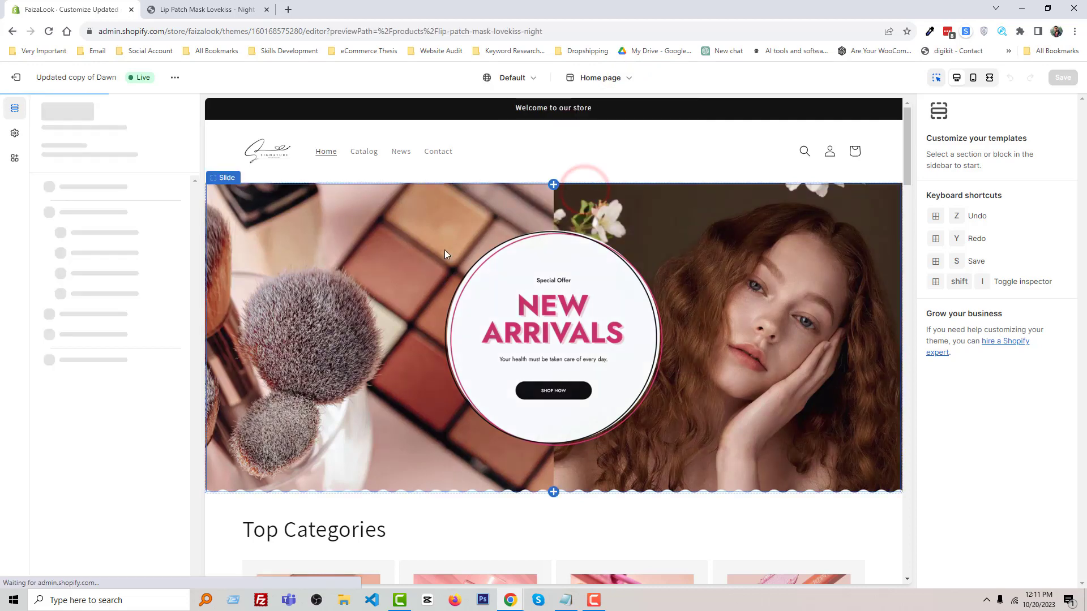
Scroll through the Lip Patch Mask Lovekiss - Night preview in the editor.
{"action": "scroll", "coordinate": [526, 295], "scroll_direction": "down", "scroll_amount": 8}
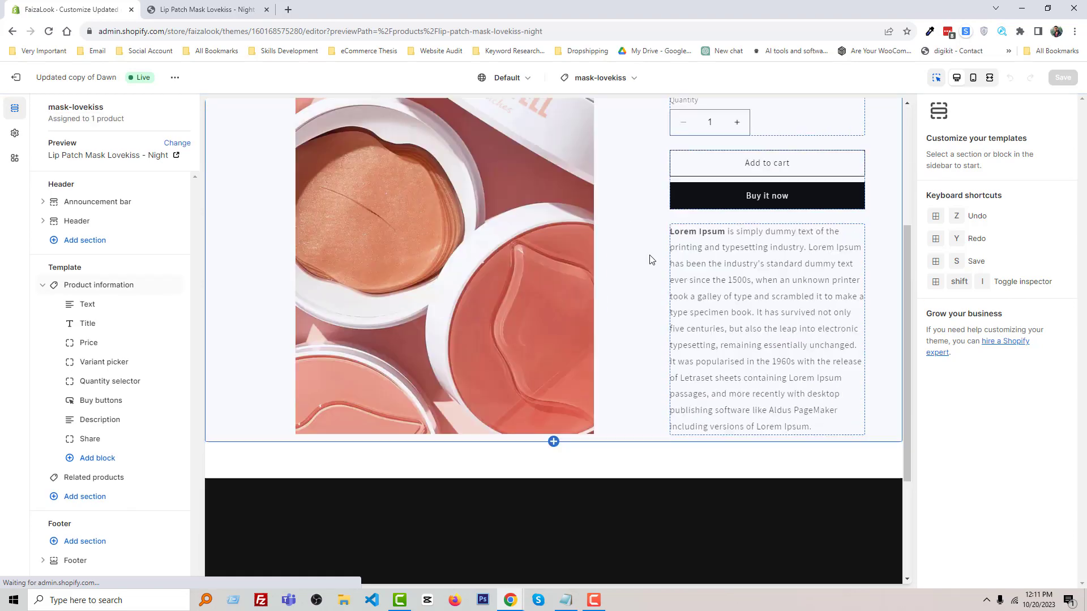
{"action": "scroll", "coordinate": [527, 264], "scroll_direction": "up", "scroll_amount": 10}
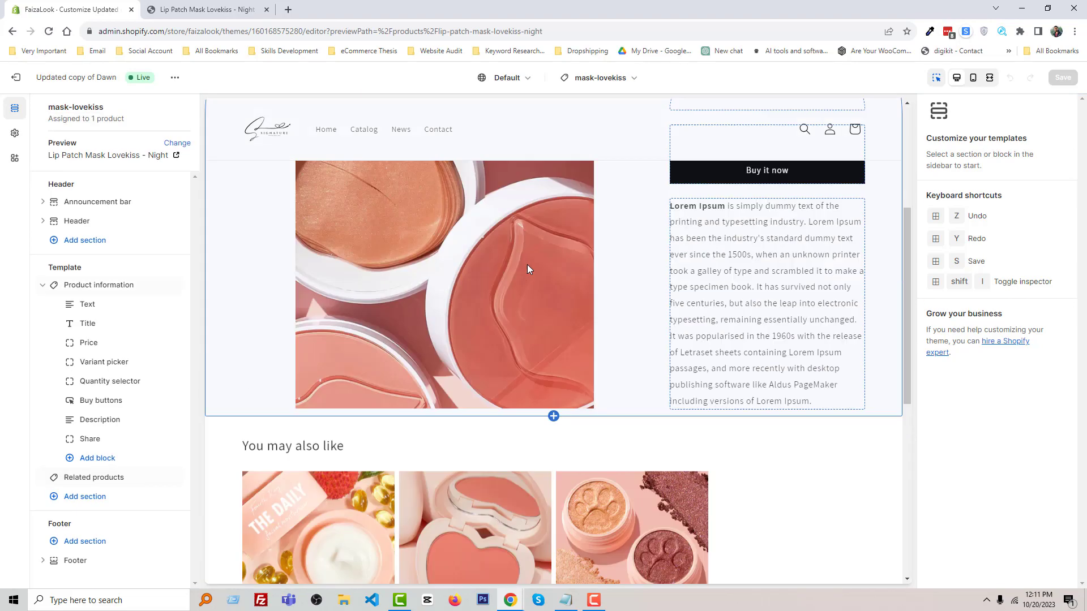
{"action": "scroll", "coordinate": [538, 264], "scroll_direction": "down", "scroll_amount": 5}
{"action": "scroll", "coordinate": [545, 268], "scroll_direction": "up", "scroll_amount": 5}
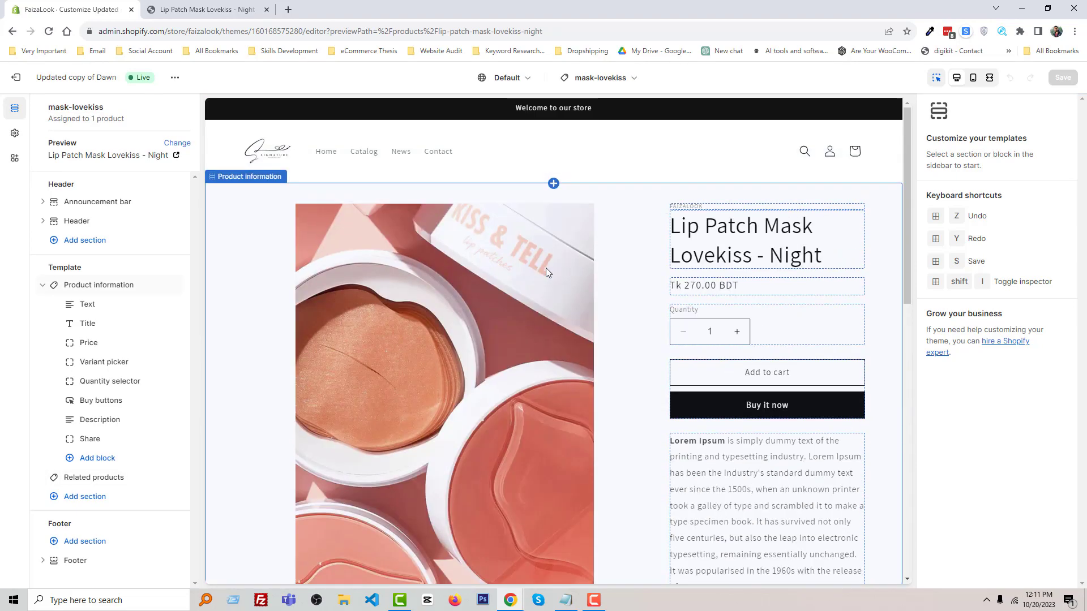
{"action": "scroll", "coordinate": [546, 267], "scroll_direction": "down", "scroll_amount": 6}
{"action": "scroll", "coordinate": [524, 280], "scroll_direction": "up", "scroll_amount": 1}
{"action": "scroll", "coordinate": [537, 277], "scroll_direction": "up", "scroll_amount": 4}
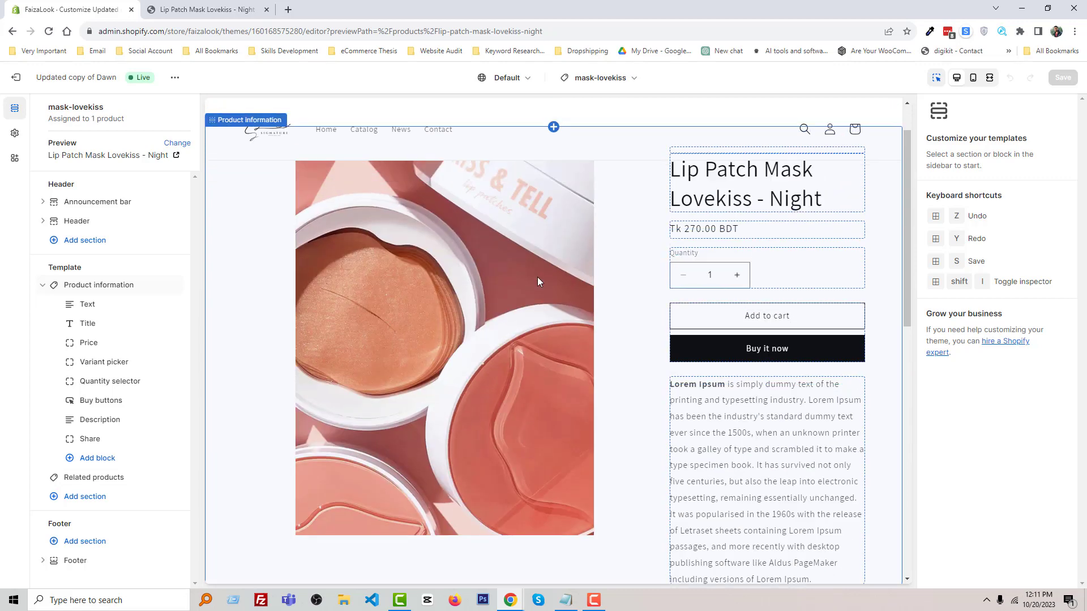
{"action": "scroll", "coordinate": [538, 277], "scroll_direction": "down", "scroll_amount": 1}
{"action": "scroll", "coordinate": [538, 281], "scroll_direction": "down", "scroll_amount": 2}
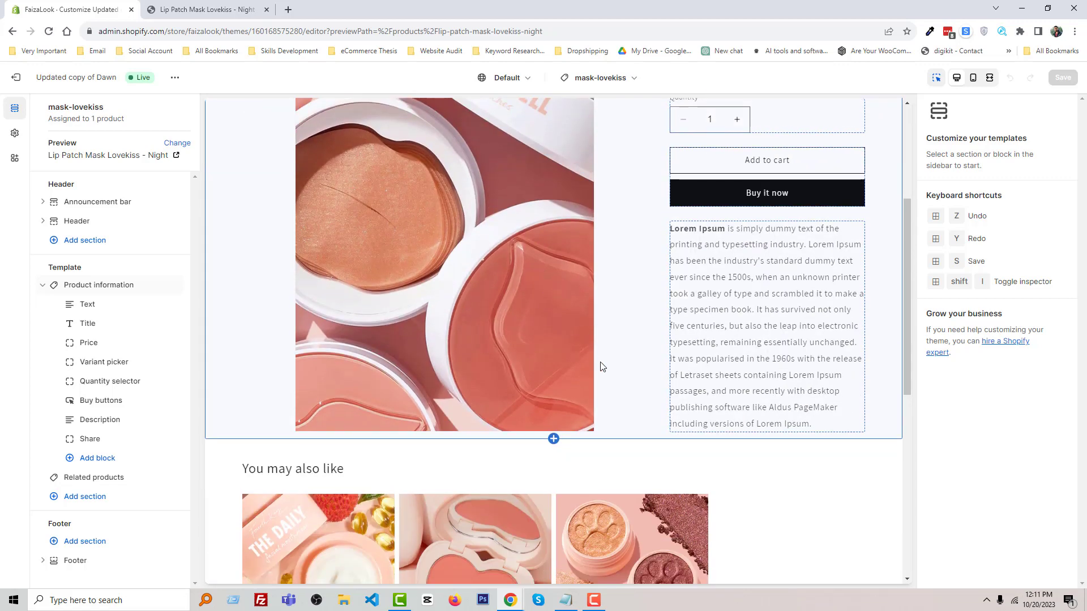
Add a Video section below the product information.
{"action": "left_click", "coordinate": [552, 439]}
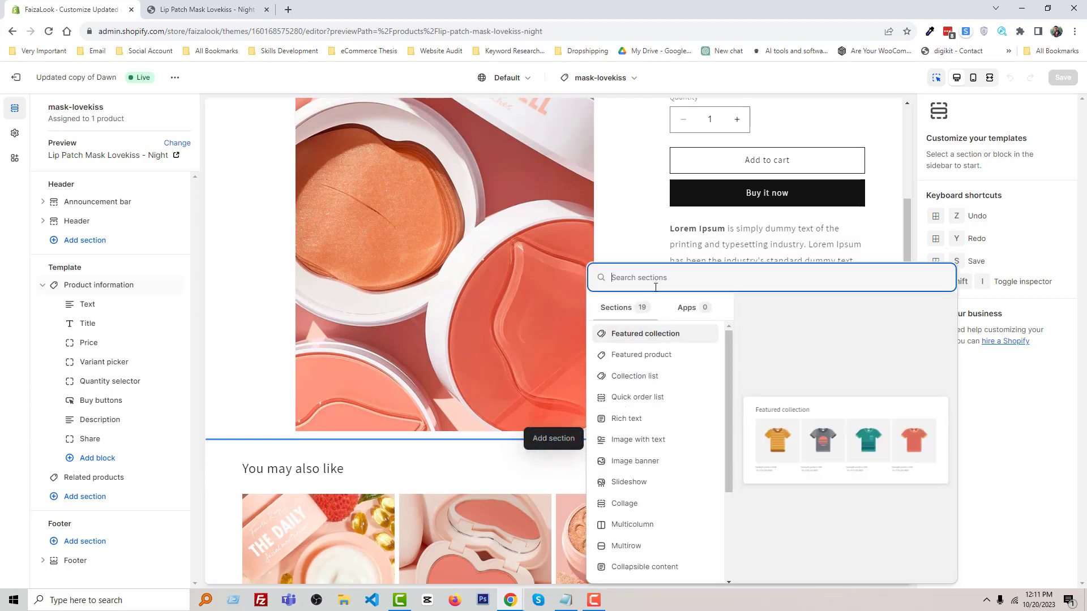
{"action": "left_click", "coordinate": [654, 276]}
{"action": "type", "text": "video"}
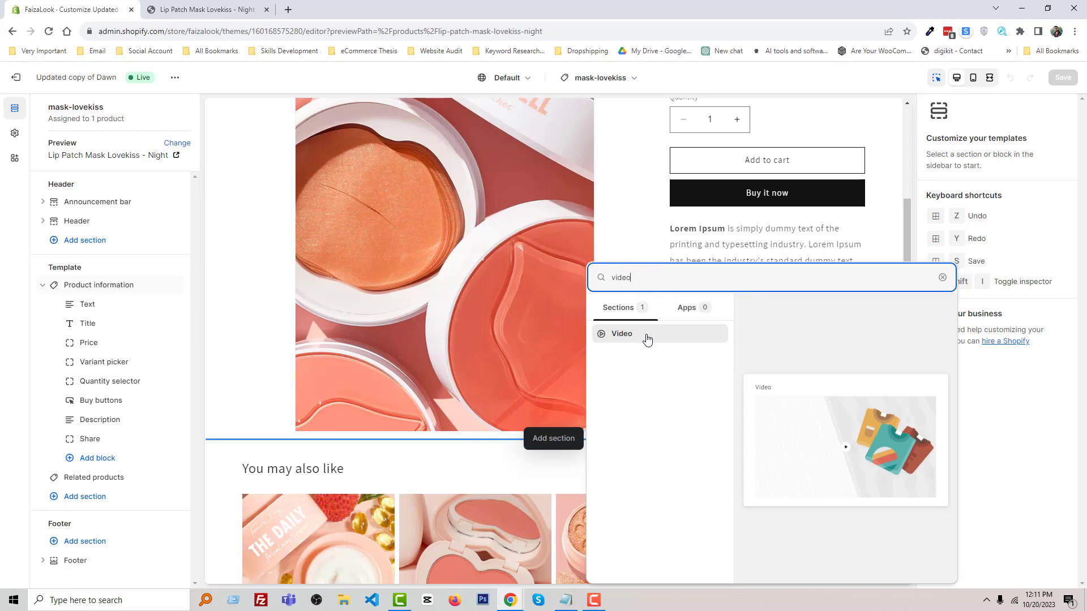
{"action": "left_click", "coordinate": [647, 338]}
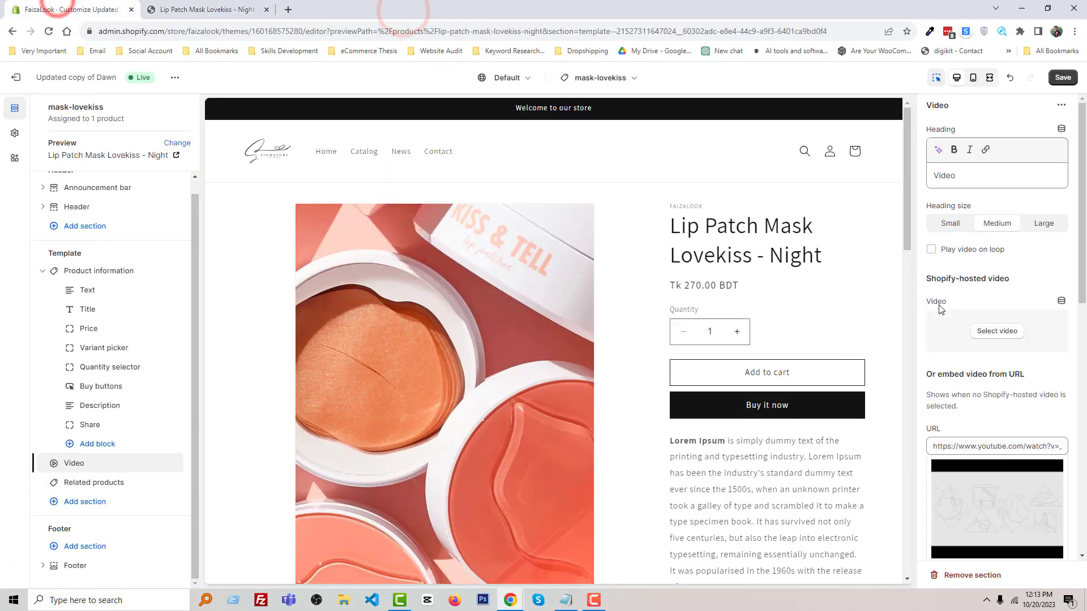
Paste the YouTube link into the video URL, enable Play video on loop, and clear the heading.
{"action": "triple_click", "coordinate": [968, 446]}
{"action": "key", "text": "ctrl+v"}
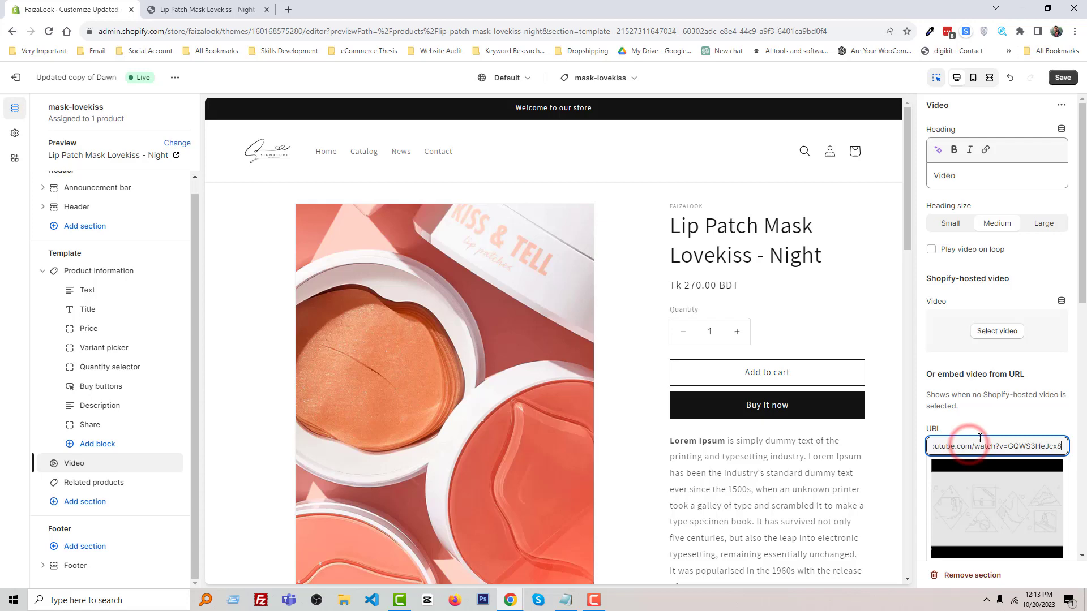
{"action": "left_click", "coordinate": [1013, 420]}
{"action": "left_click", "coordinate": [931, 249]}
{"action": "left_click", "coordinate": [942, 177]}
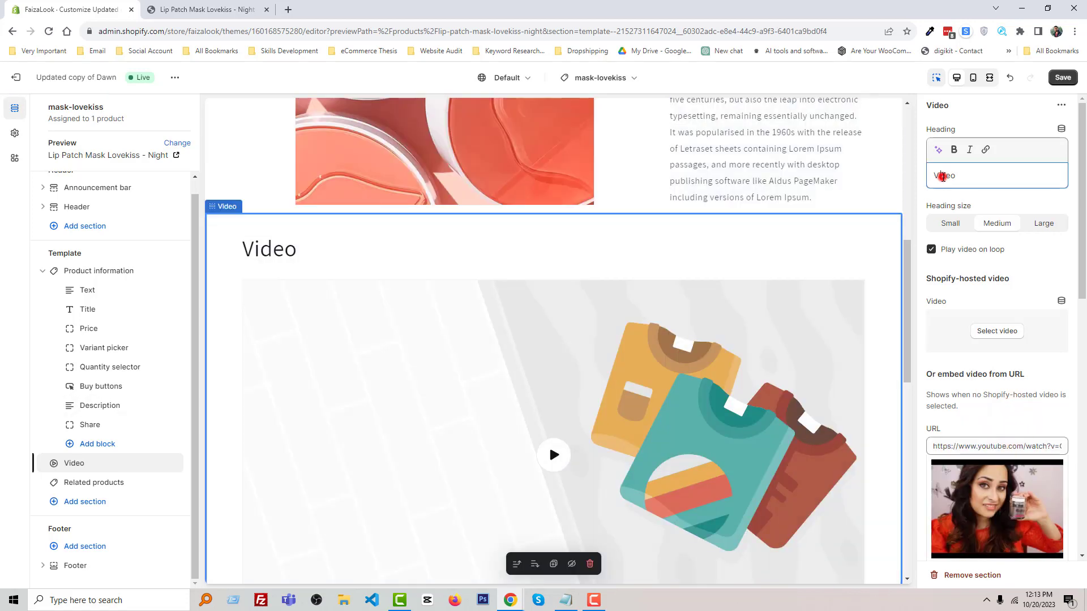
{"action": "double_click", "coordinate": [942, 175]}
{"action": "key", "text": "BackSpace"}
{"action": "scroll", "coordinate": [691, 323], "scroll_direction": "down", "scroll_amount": 5}
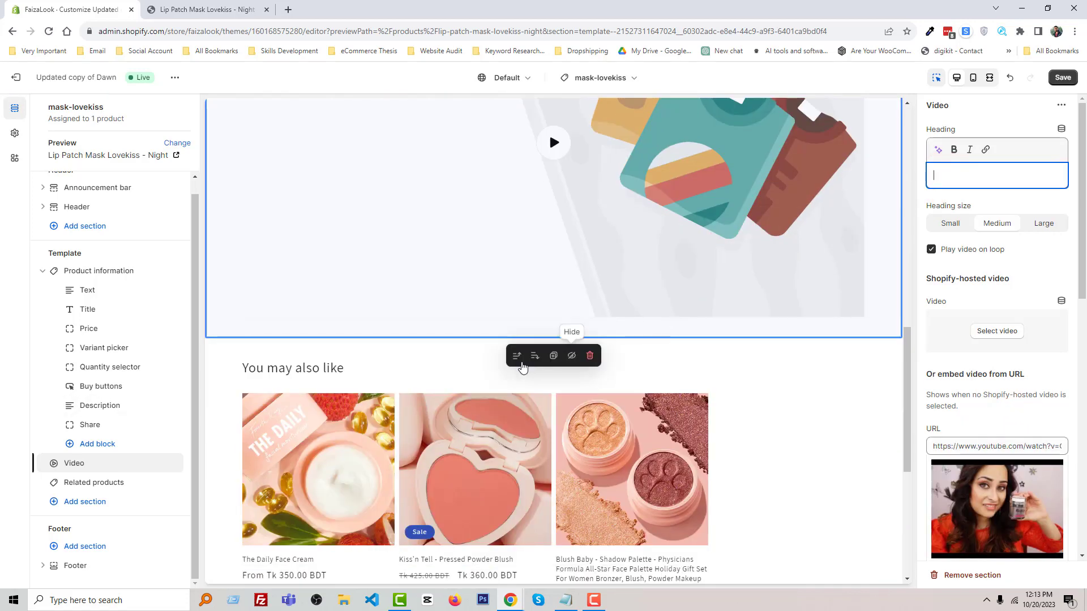
{"action": "left_click", "coordinate": [484, 358]}
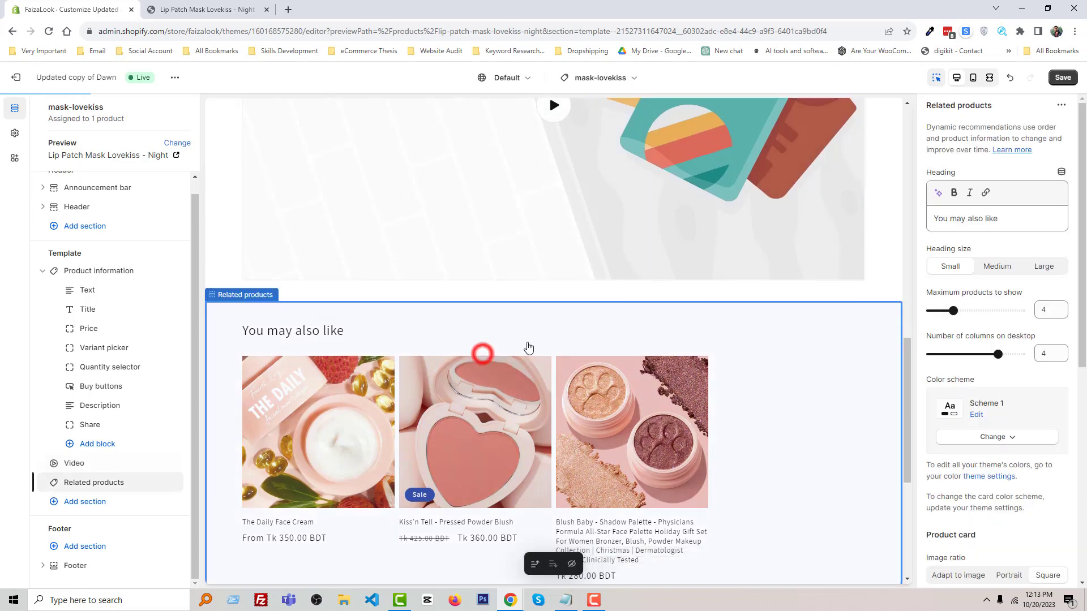
{"action": "left_click", "coordinate": [554, 182]}
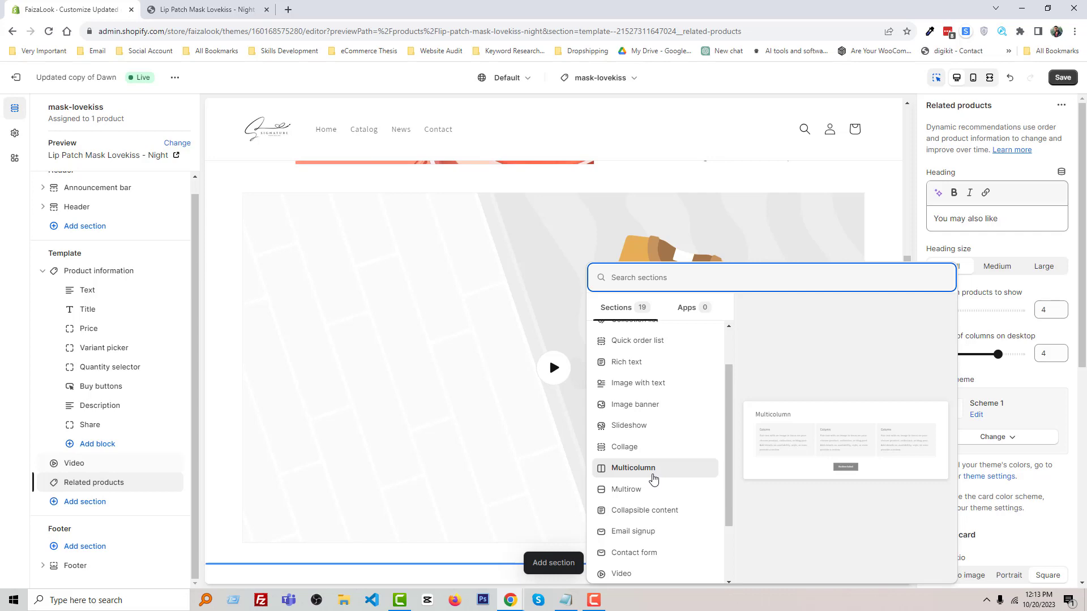
Add a Multicolumn section with column headings Step 1, Step 2 and Step 3, then save the template.
{"action": "left_click", "coordinate": [652, 475]}
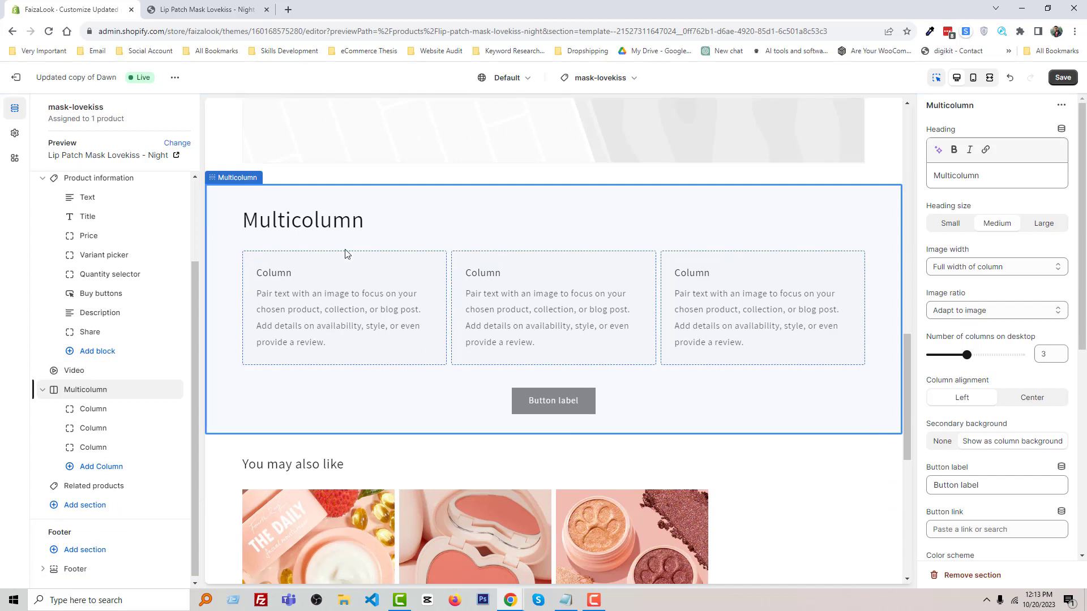
{"action": "left_click", "coordinate": [382, 293]}
{"action": "double_click", "coordinate": [944, 262]}
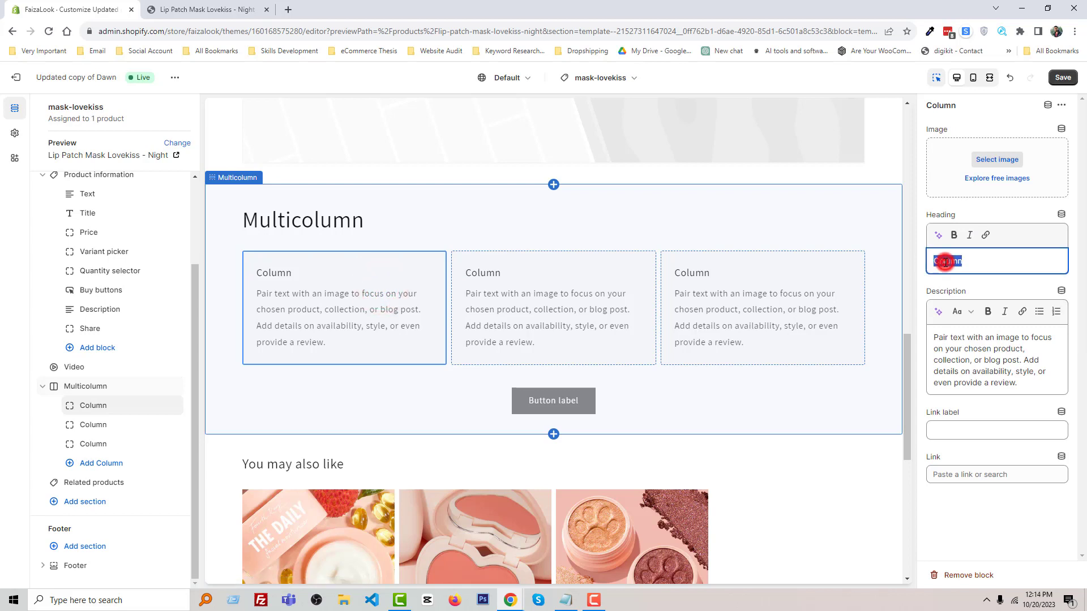
{"action": "type", "text": "Step 1"}
{"action": "left_click", "coordinate": [565, 289]}
{"action": "double_click", "coordinate": [938, 262]}
{"action": "type", "text": "Step 2"}
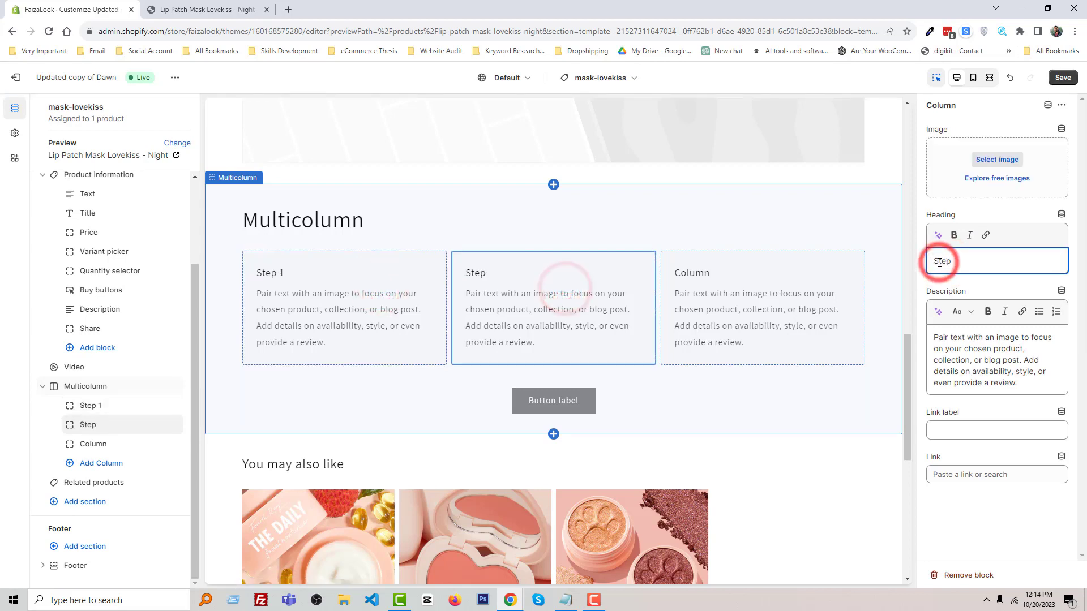
{"action": "left_click", "coordinate": [775, 301]}
{"action": "double_click", "coordinate": [944, 260]}
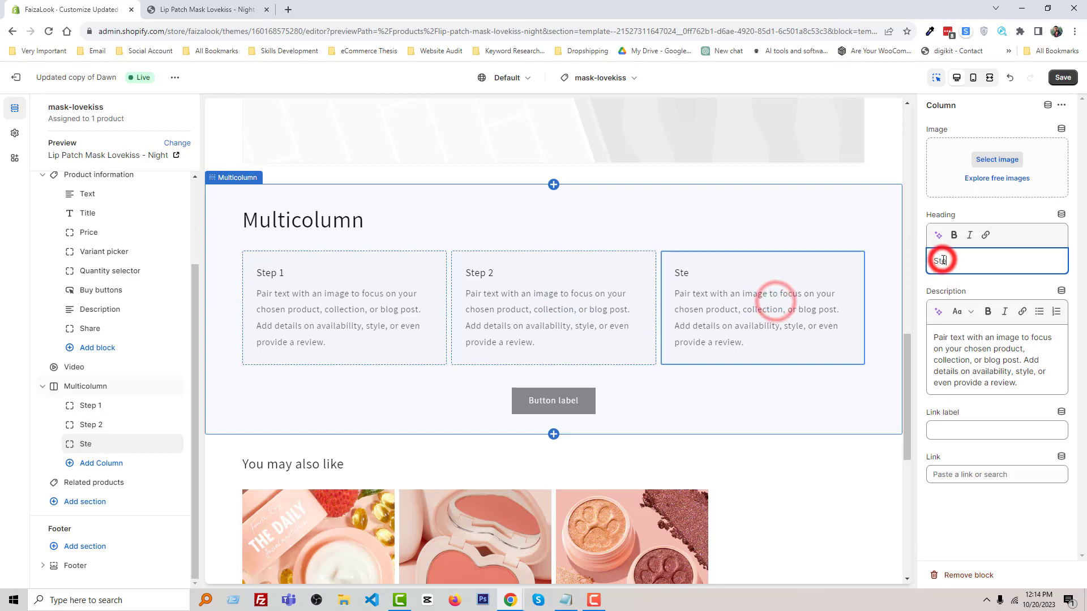
{"action": "type", "text": "Step 3"}
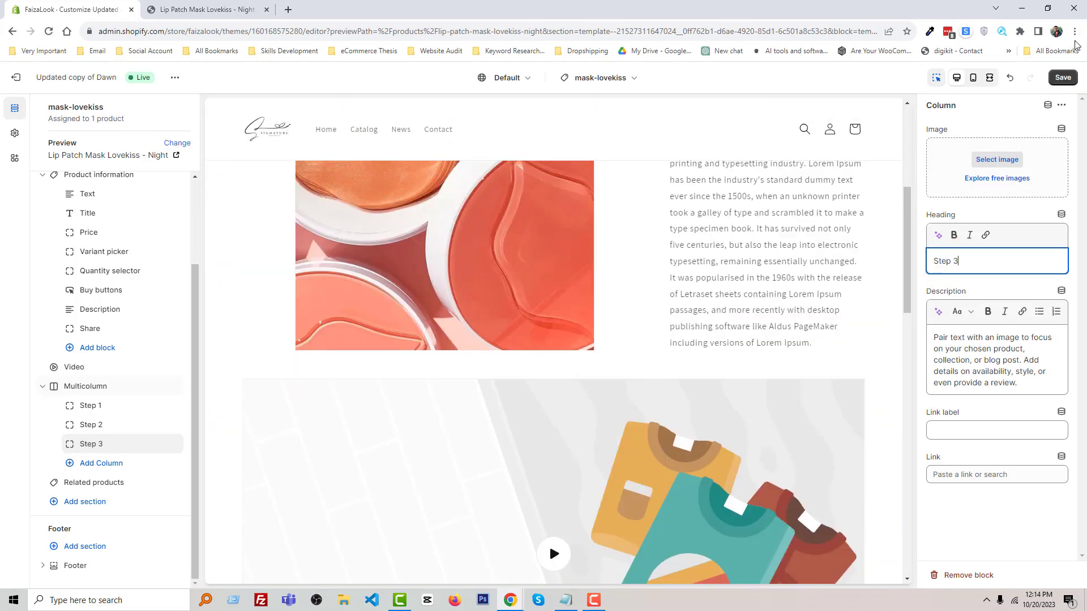
{"action": "left_click", "coordinate": [1062, 77]}
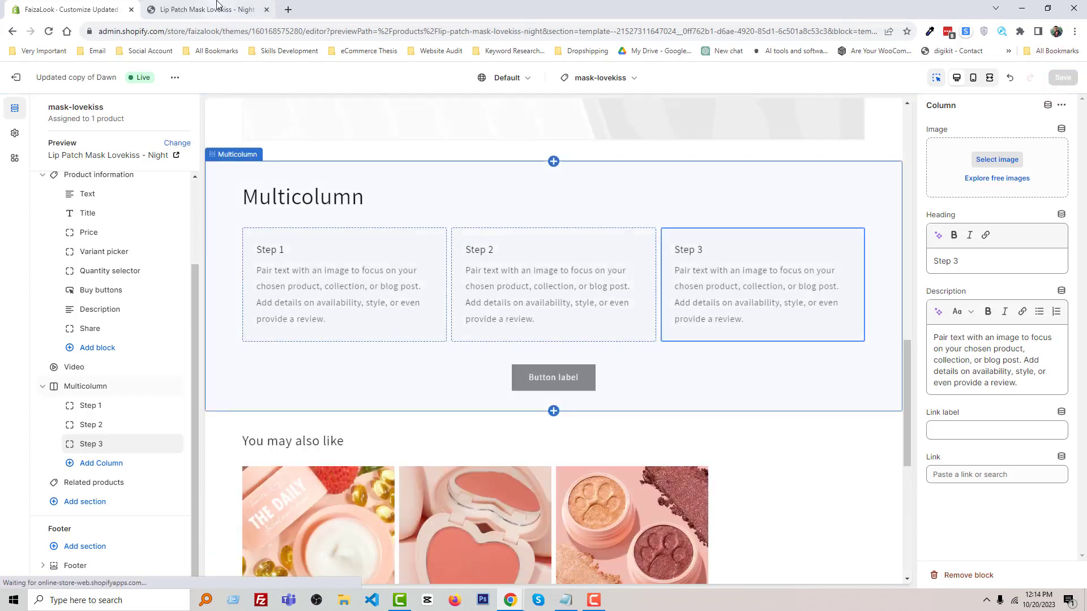
Reload the live Lip Patch Mask page, check the video and Step columns, then open the store home page.
{"action": "left_click", "coordinate": [238, 5]}
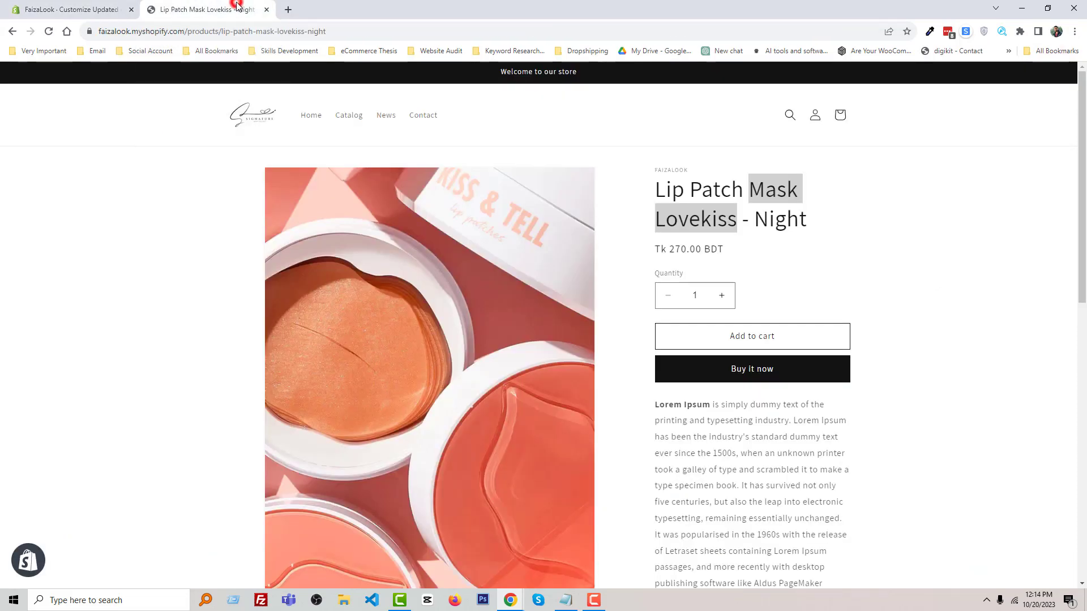
{"action": "right_click", "coordinate": [194, 236]}
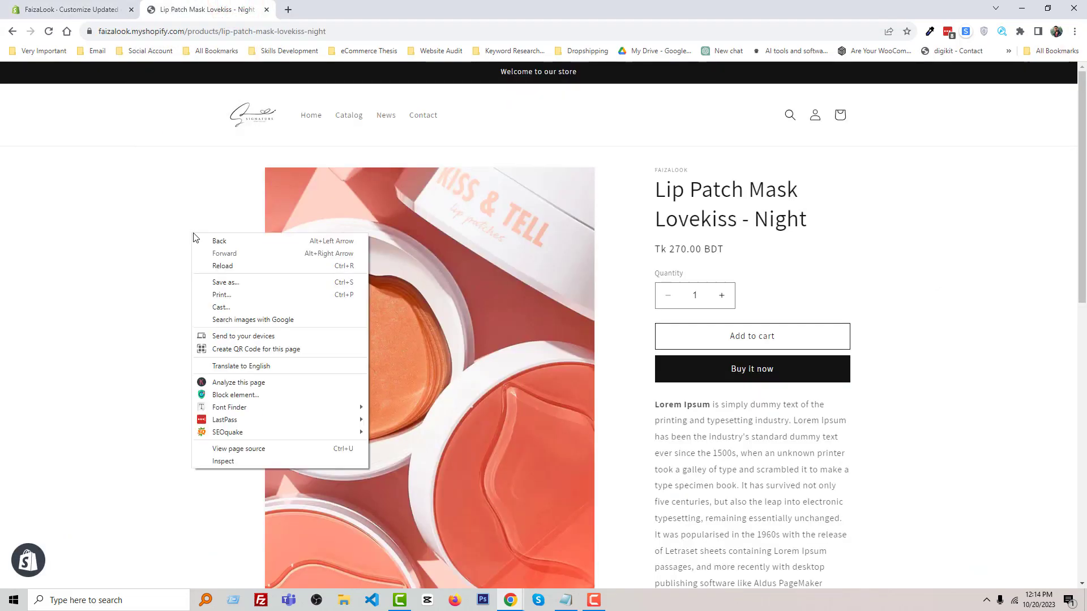
{"action": "left_click", "coordinate": [216, 266]}
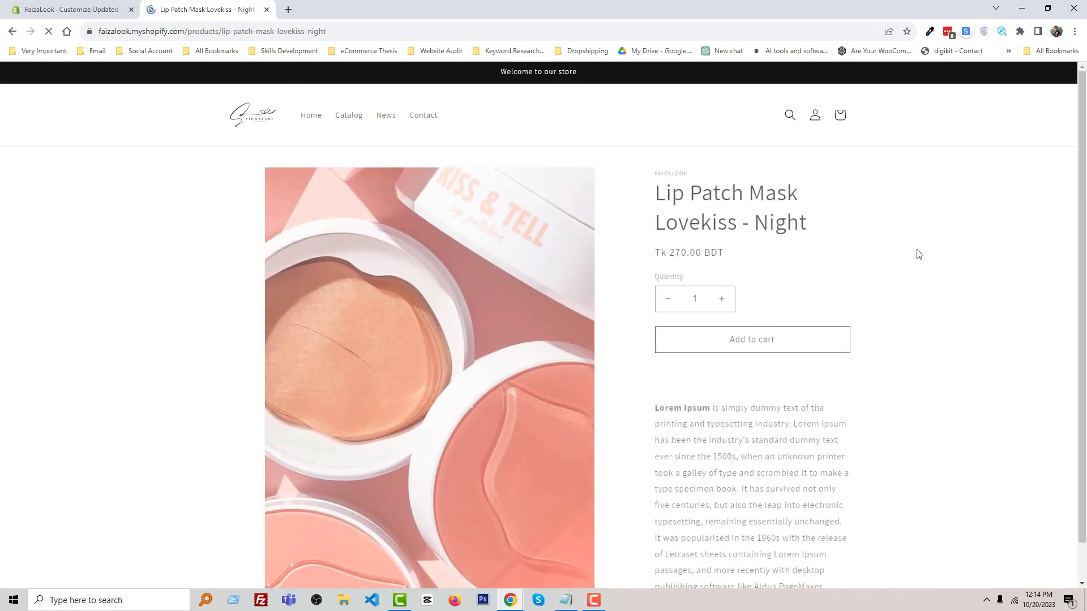
{"action": "scroll", "coordinate": [943, 250], "scroll_direction": "down", "scroll_amount": 5}
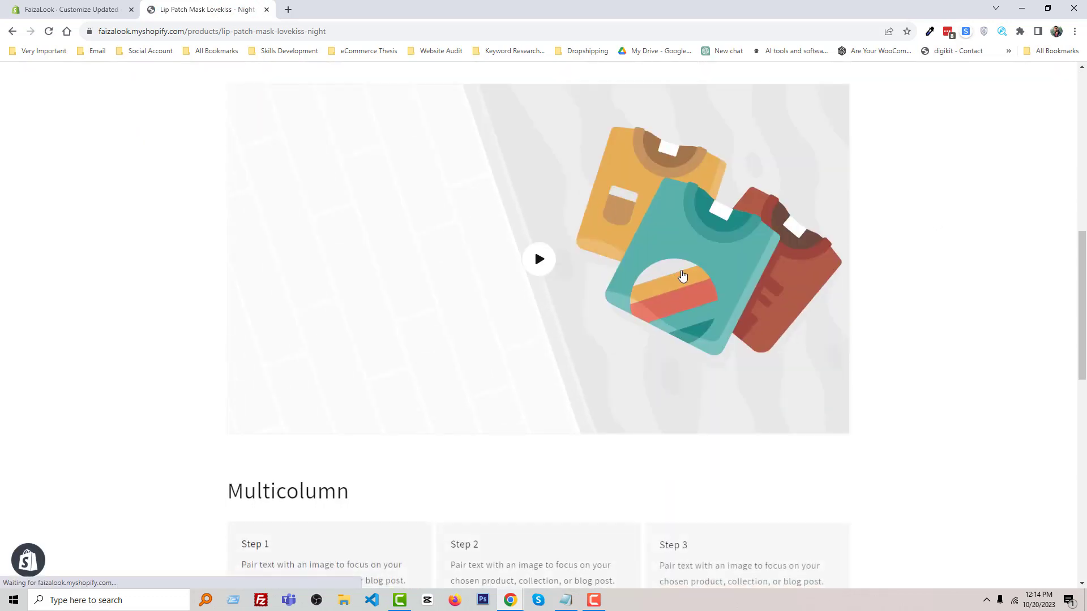
{"action": "scroll", "coordinate": [507, 303], "scroll_direction": "down", "scroll_amount": 3}
{"action": "scroll", "coordinate": [566, 413], "scroll_direction": "up", "scroll_amount": 5}
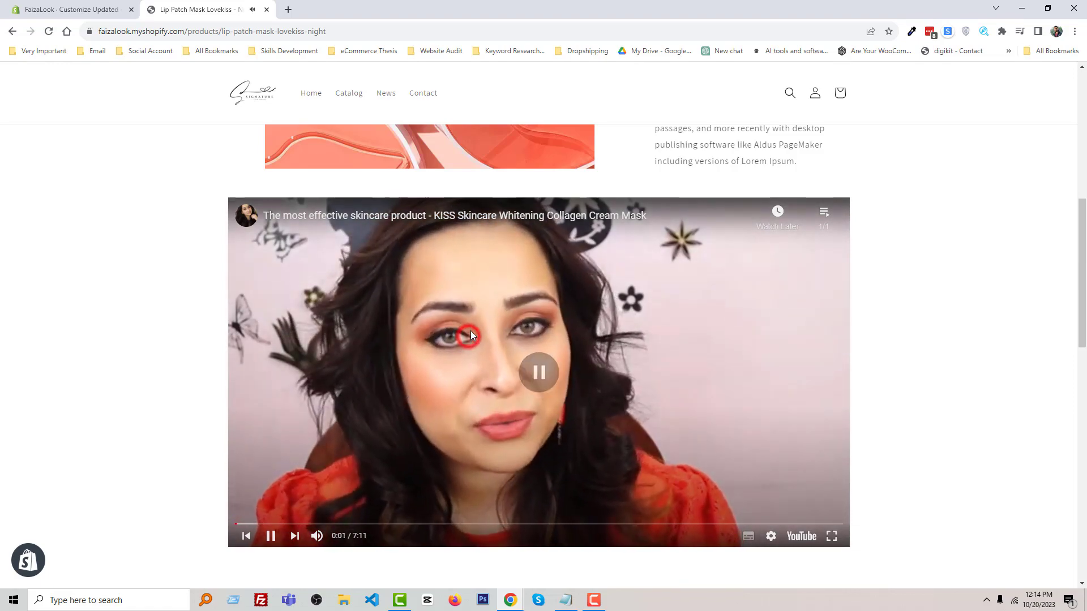
{"action": "scroll", "coordinate": [471, 330], "scroll_direction": "up", "scroll_amount": 5}
{"action": "left_click", "coordinate": [254, 91]}
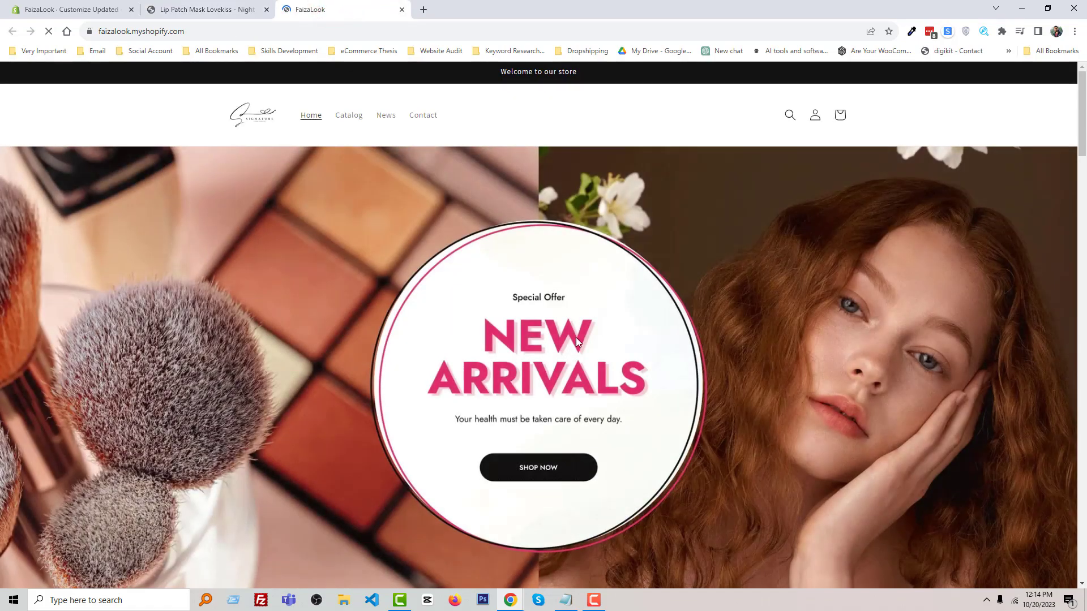
Open Kiss'n Tell - Pressed Powder Blush from Best Sellers and scroll through its product page.
{"action": "scroll", "coordinate": [575, 339], "scroll_direction": "down", "scroll_amount": 10}
{"action": "scroll", "coordinate": [368, 317], "scroll_direction": "down", "scroll_amount": 4}
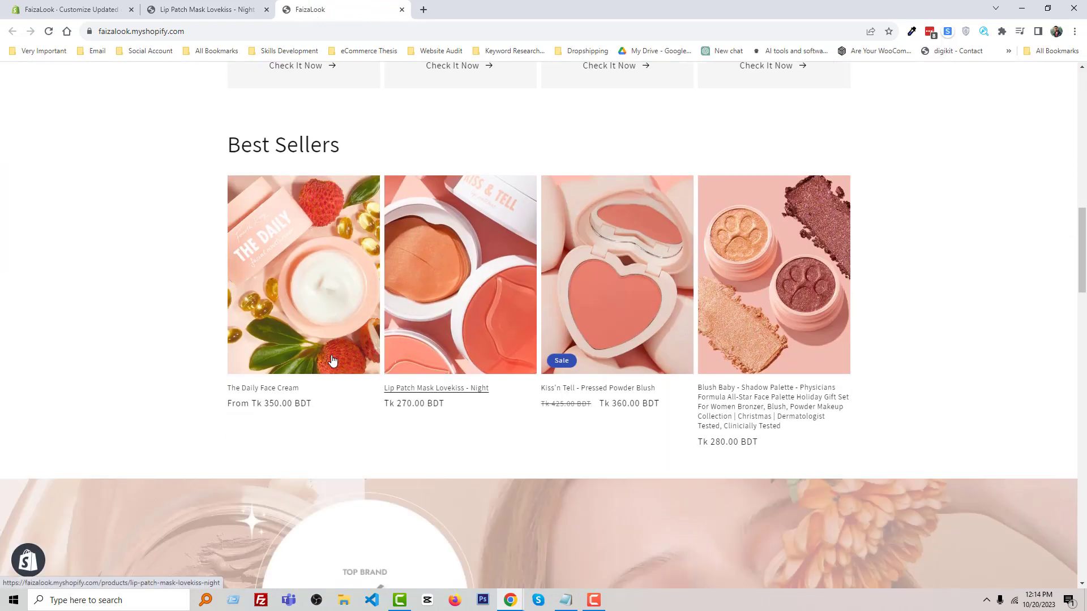
{"action": "left_click", "coordinate": [597, 389]}
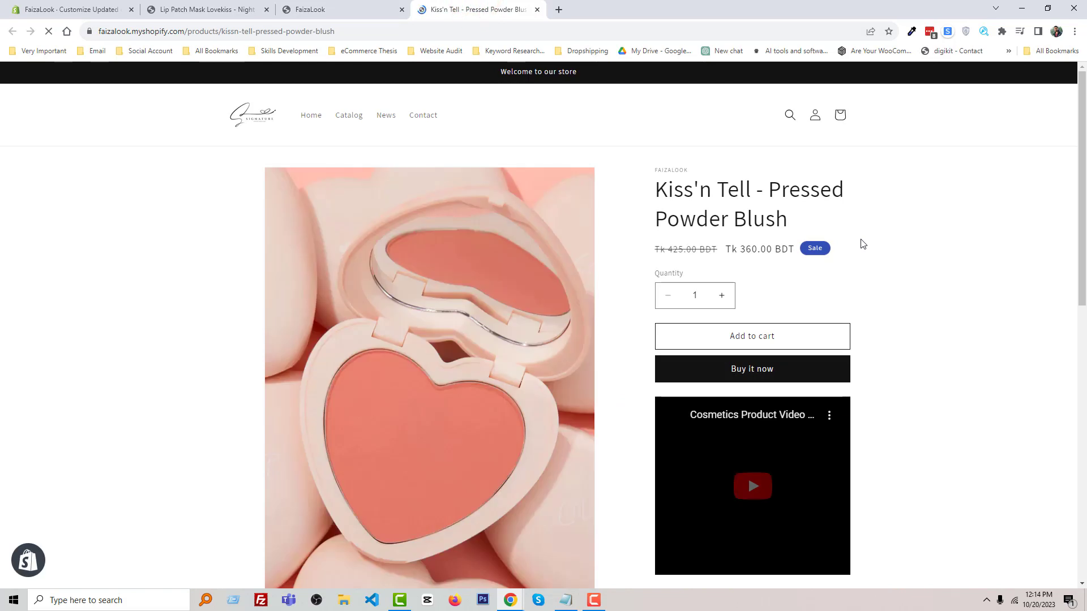
{"action": "scroll", "coordinate": [861, 243], "scroll_direction": "down", "scroll_amount": 5}
{"action": "scroll", "coordinate": [492, 304], "scroll_direction": "down", "scroll_amount": 2}
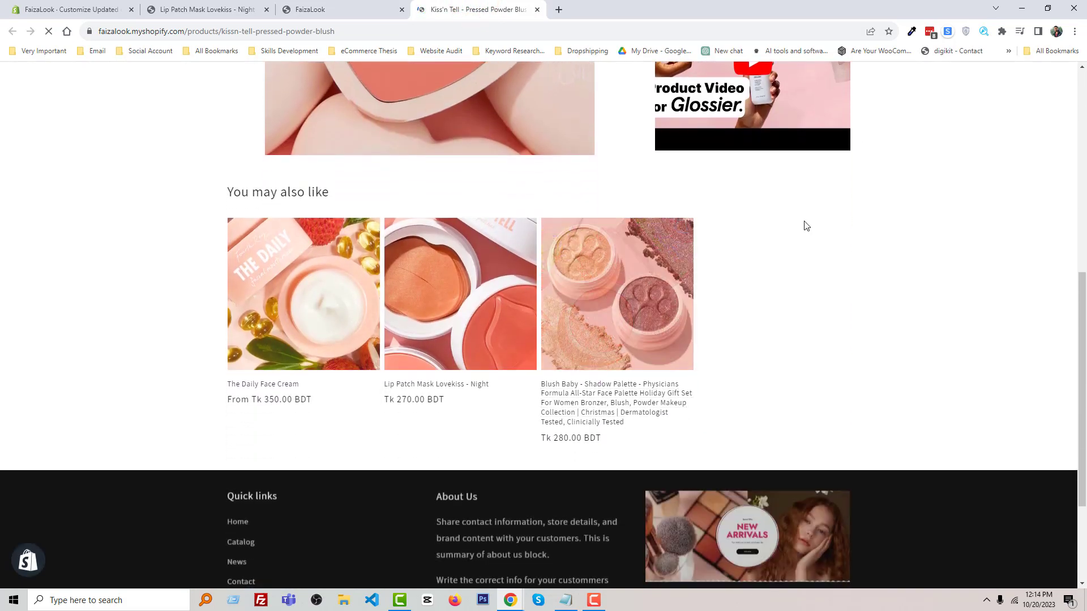
{"action": "scroll", "coordinate": [800, 281], "scroll_direction": "up", "scroll_amount": 4}
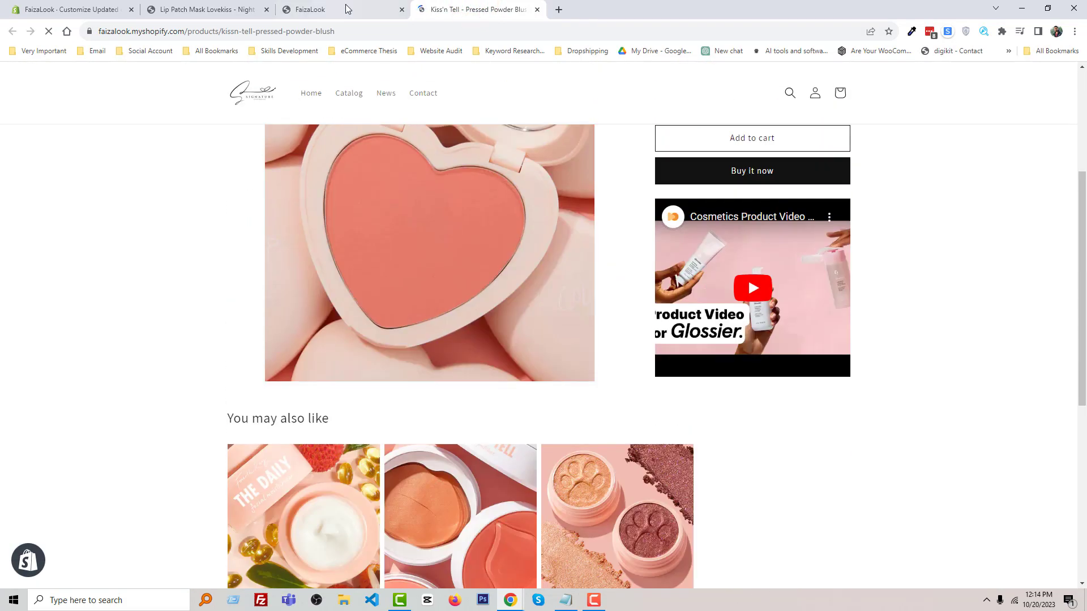
{"action": "scroll", "coordinate": [396, 283], "scroll_direction": "down", "scroll_amount": 4}
{"action": "scroll", "coordinate": [497, 260], "scroll_direction": "up", "scroll_amount": 8}
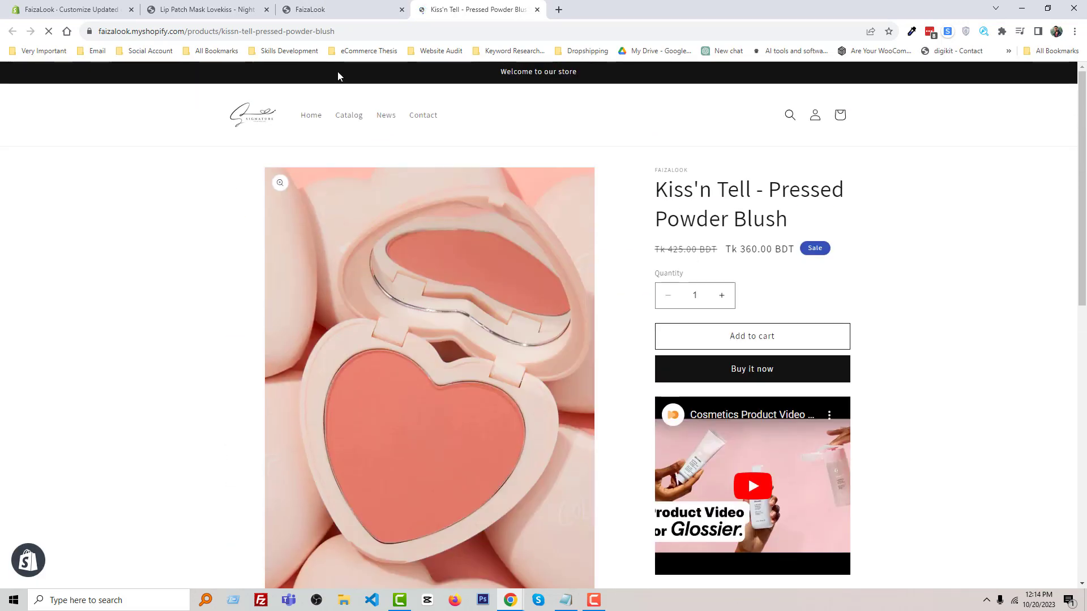
Switch back to the Lip Patch Mask Lovekiss - Night tab and view it from the top.
{"action": "left_click", "coordinate": [315, 9]}
{"action": "left_click", "coordinate": [461, 9]}
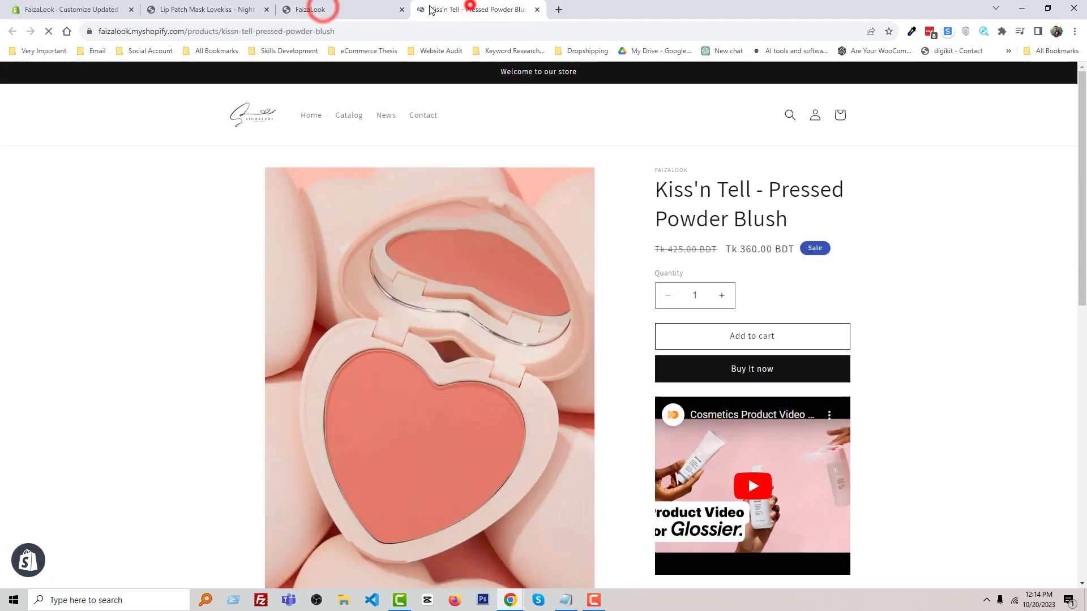
{"action": "left_click", "coordinate": [218, 9]}
{"action": "scroll", "coordinate": [498, 339], "scroll_direction": "down", "scroll_amount": 5}
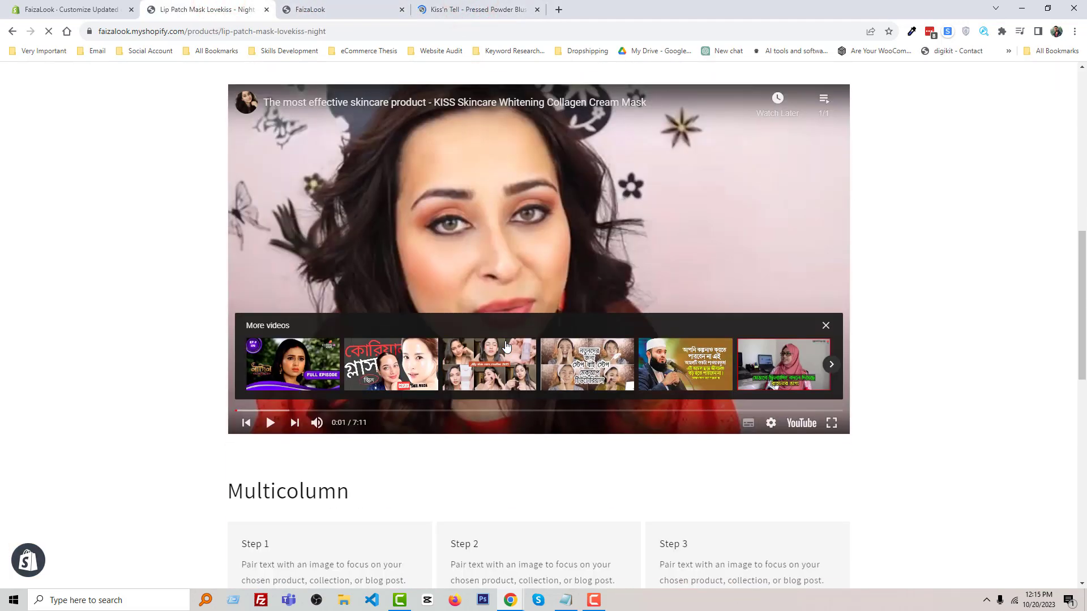
{"action": "scroll", "coordinate": [479, 329], "scroll_direction": "up", "scroll_amount": 10}
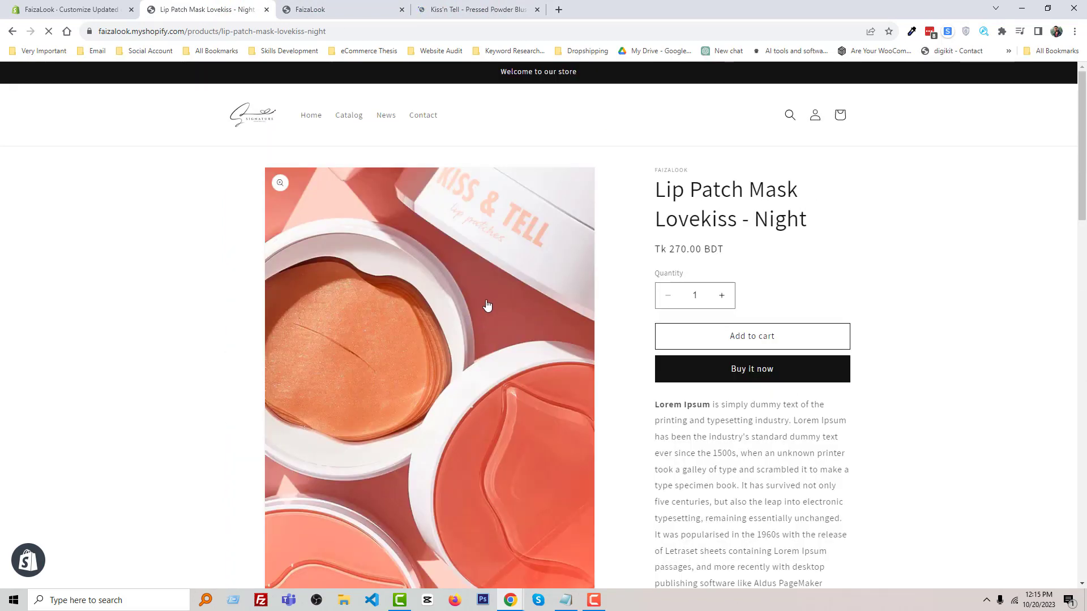